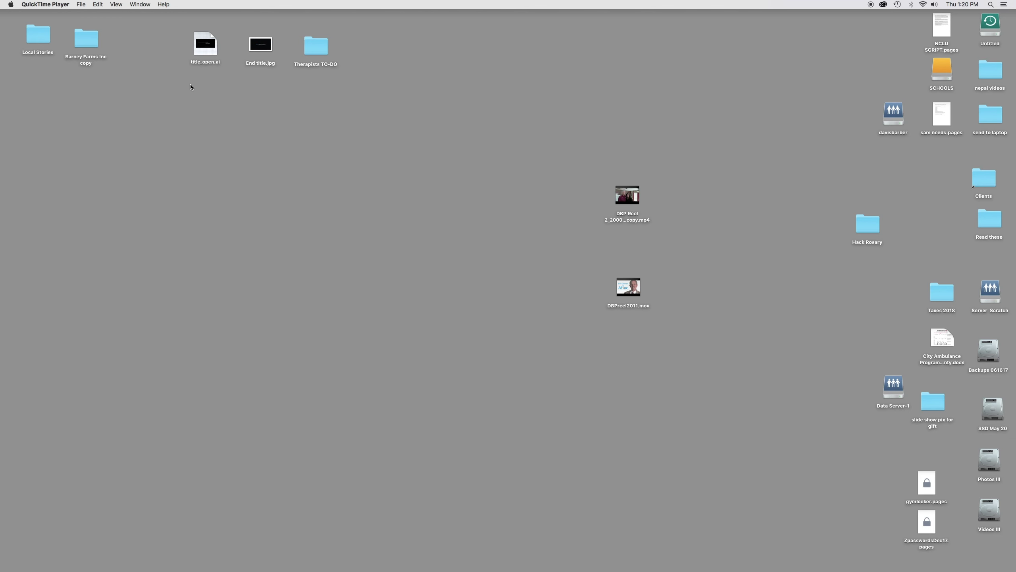
Switch to Illustrator and start setting up a new document.
key("super+Tab")
key("super+Tab")
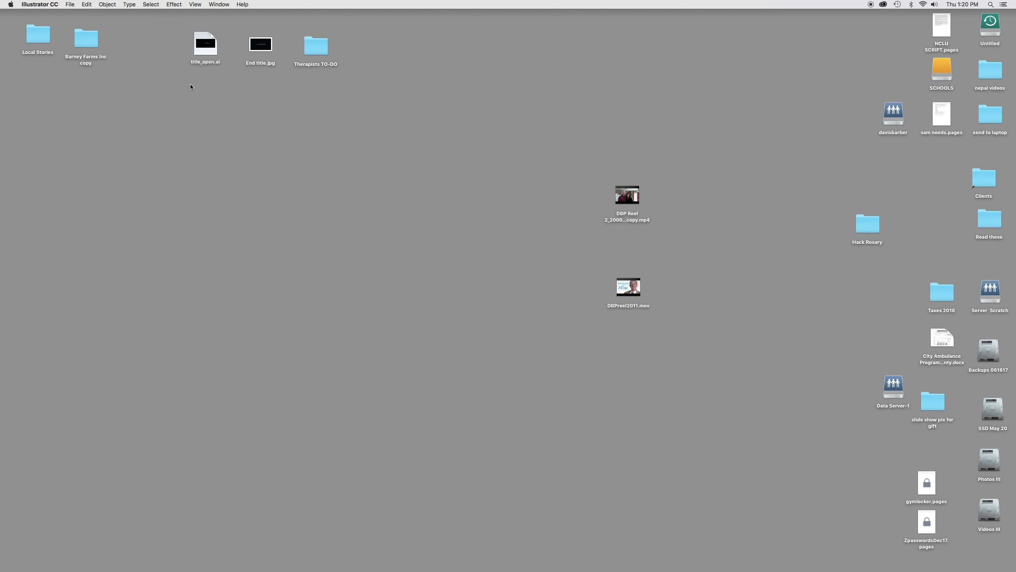
left_click(70, 4)
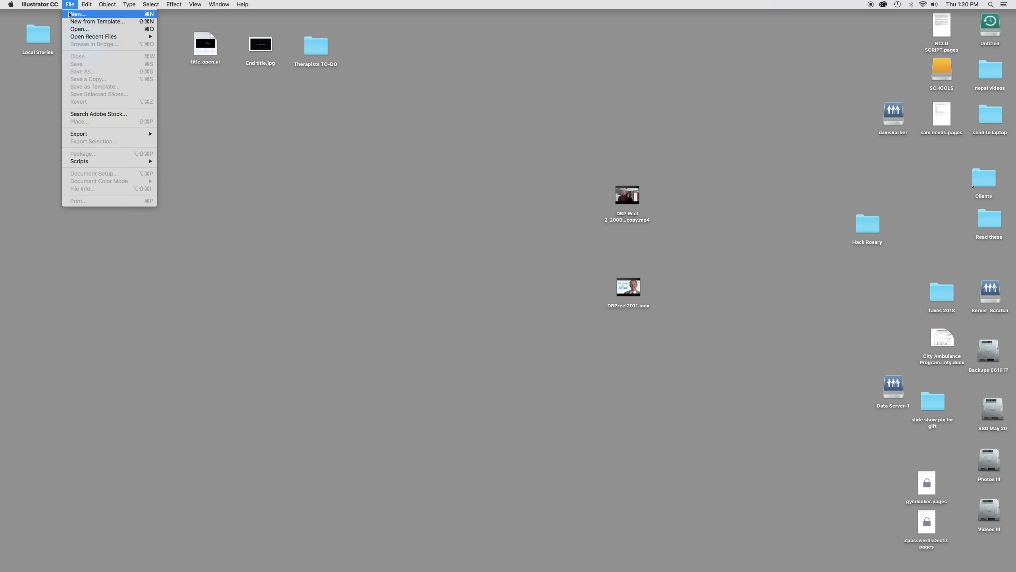
left_click(72, 16)
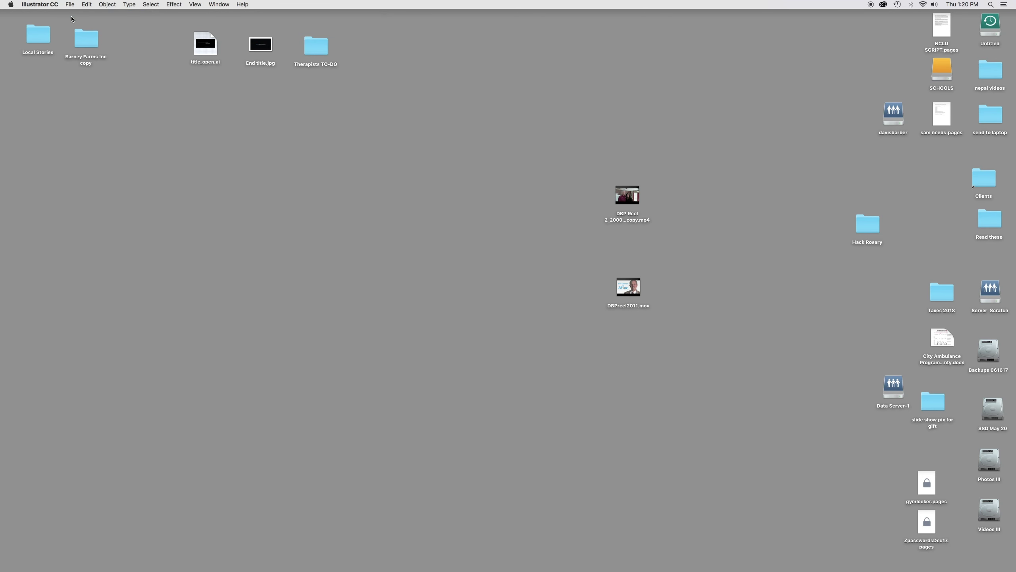
left_click_drag(347, 253, 228, 92)
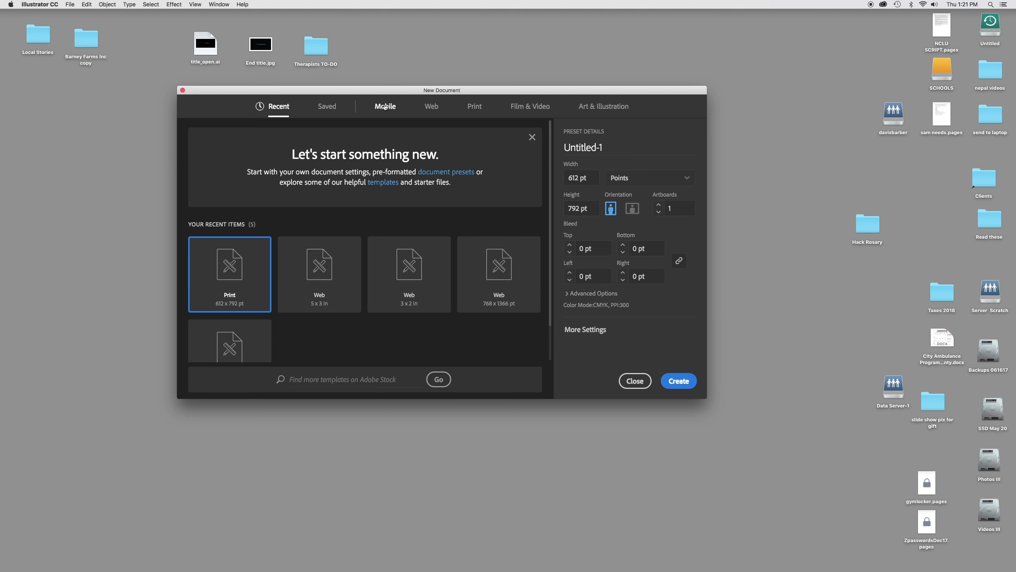
Create a print document from the Letter preset (612 x 792 pt) named "your name Lab 1".
left_click(477, 107)
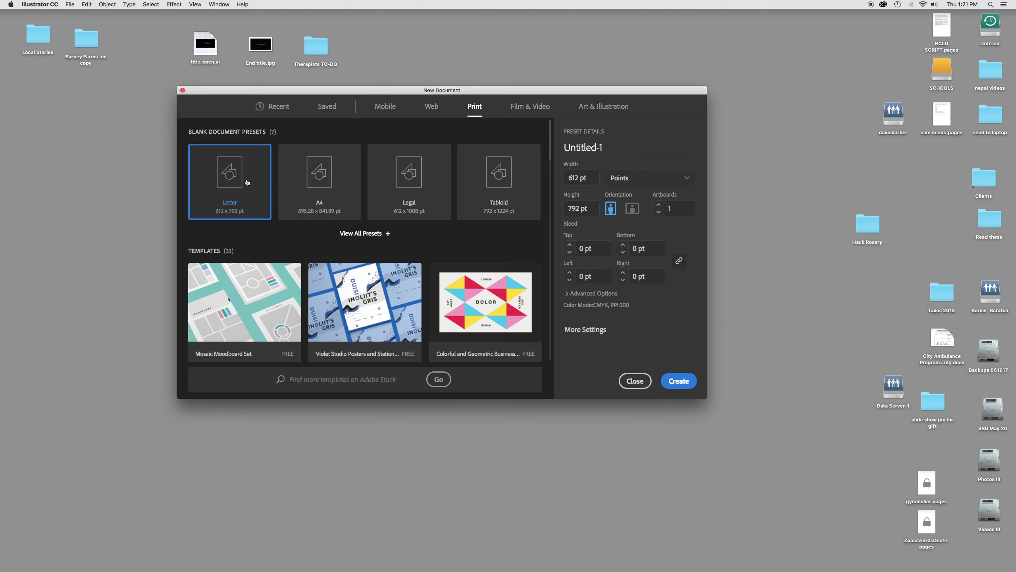
left_click(606, 150)
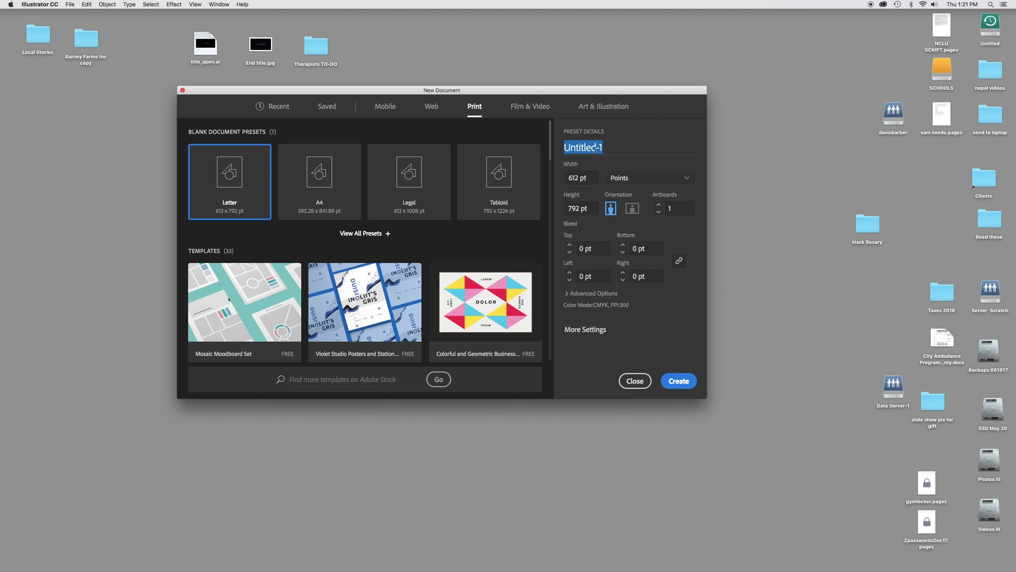
type("your name")
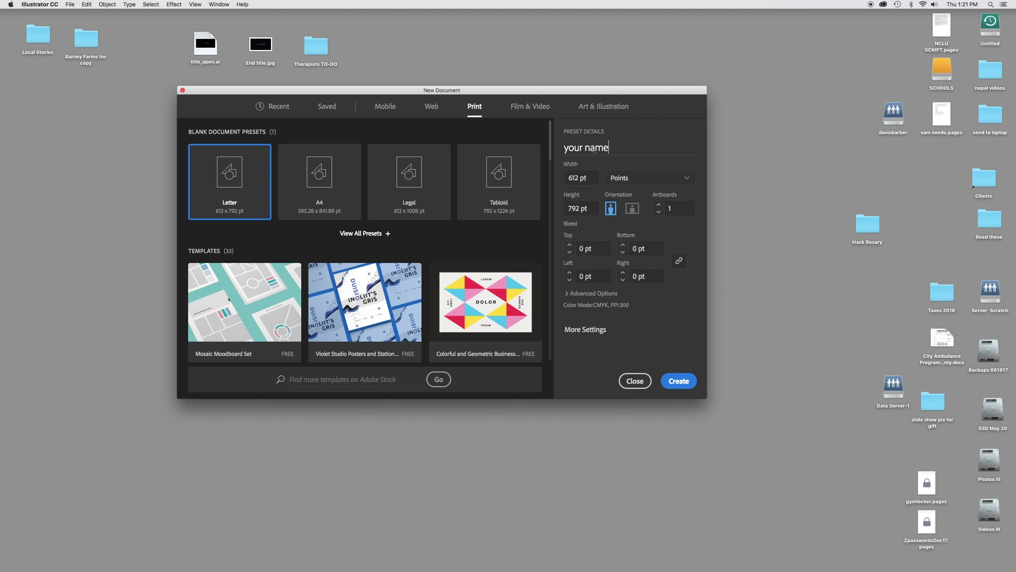
type(" Lab1")
key("Left")
left_click(683, 384)
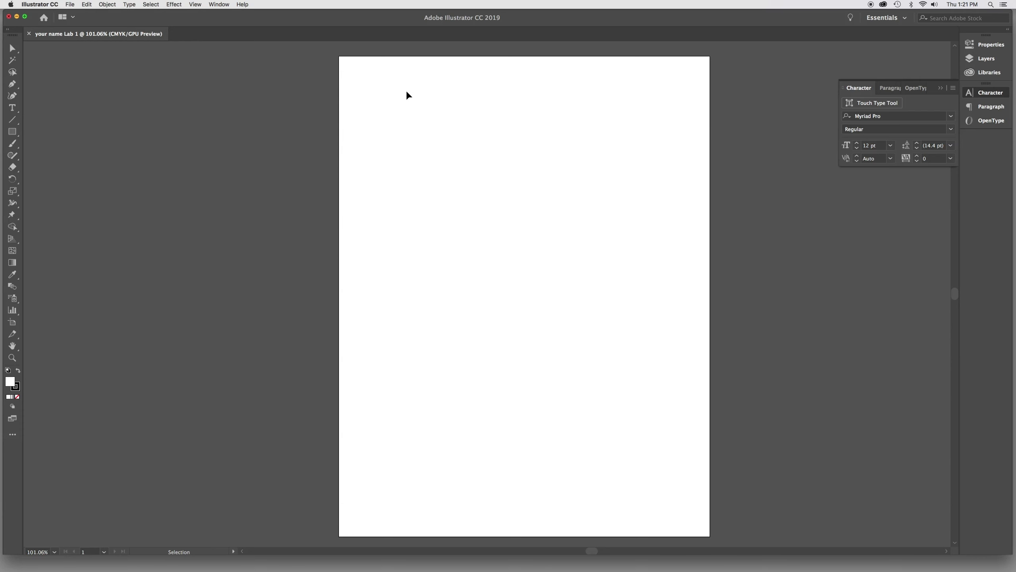
Draw an upright ellipse about 280 pt wide and 374 pt high near the middle of the page.
left_click(11, 133)
left_click(11, 135)
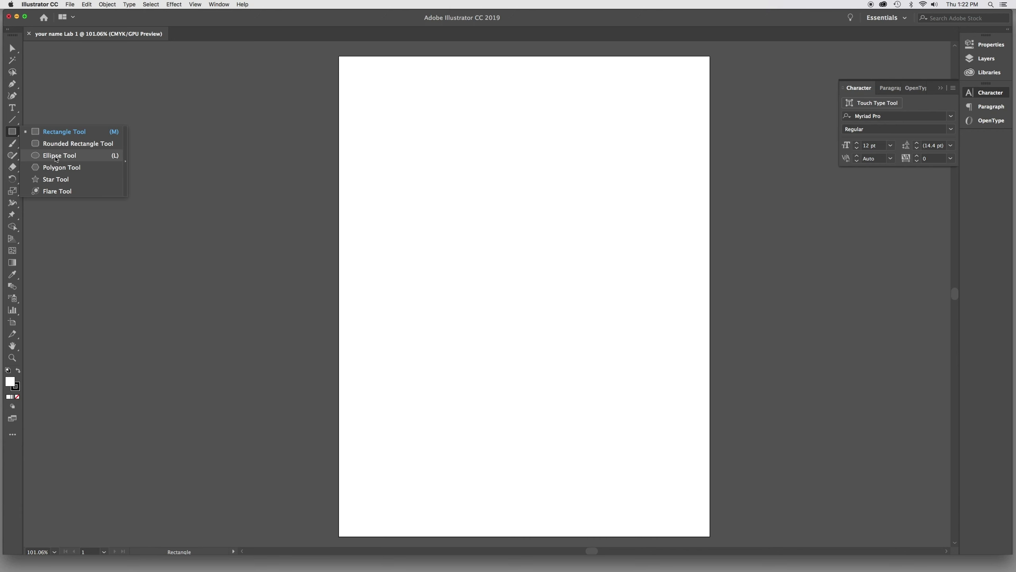
left_click(56, 159)
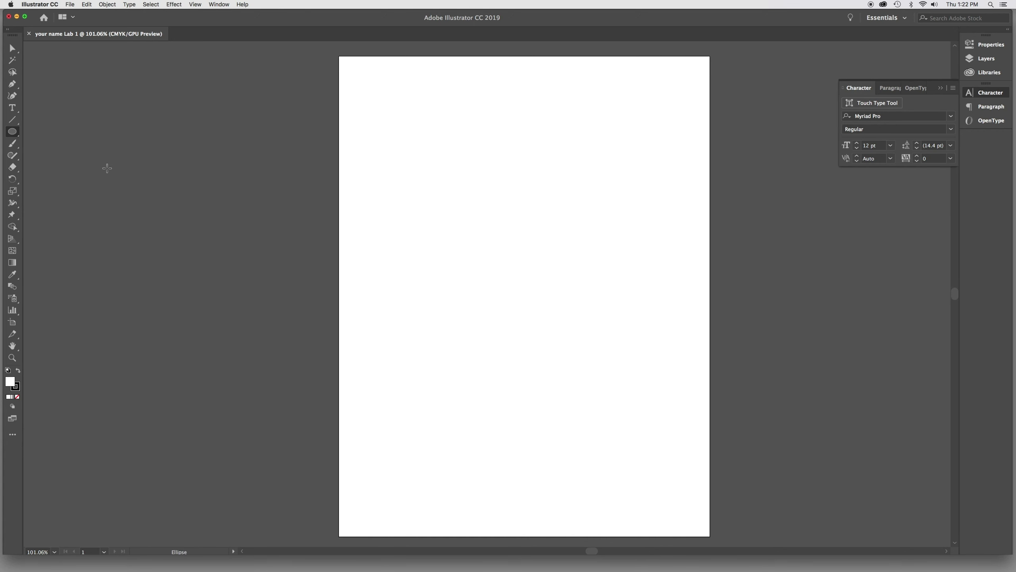
left_click_drag(447, 159, 617, 385)
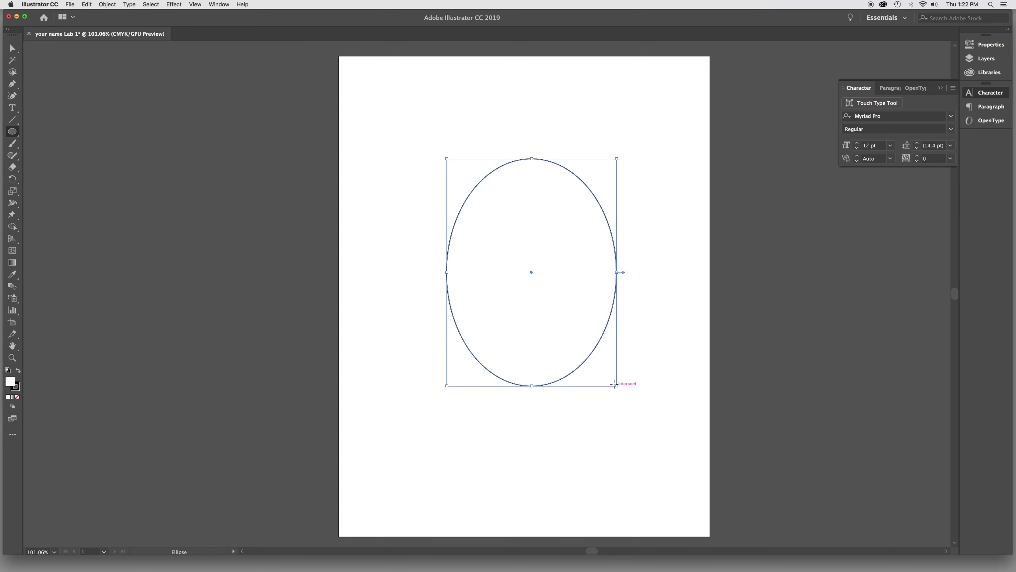
Fill the ellipse with the green swatch.
left_click(973, 47)
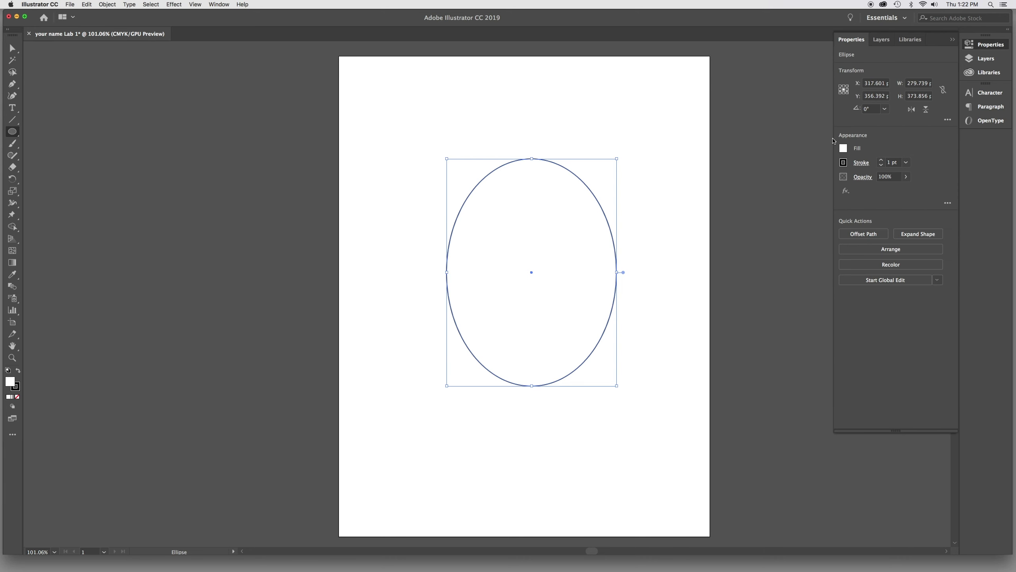
left_click(842, 150)
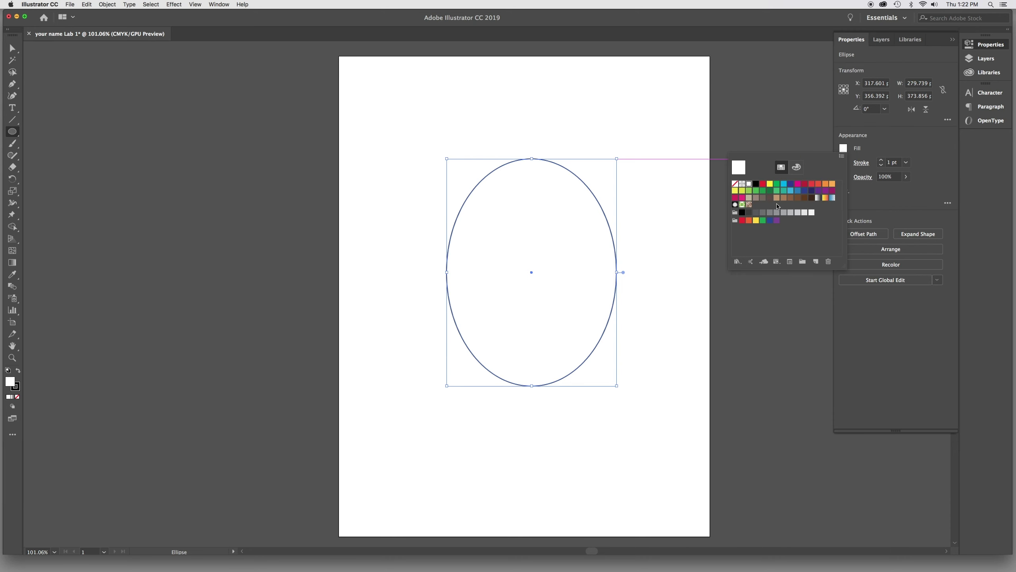
left_click(748, 197)
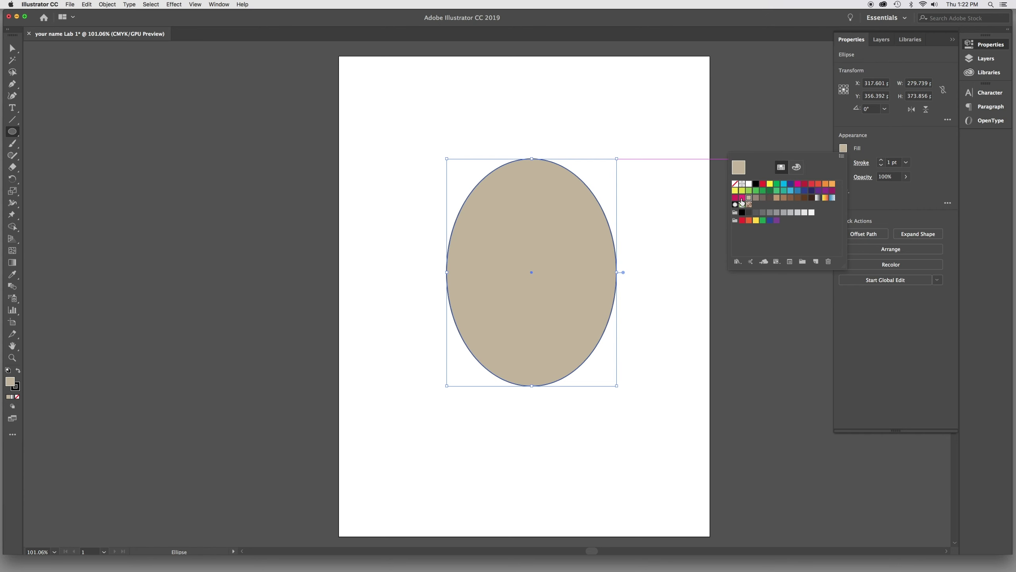
left_click(776, 184)
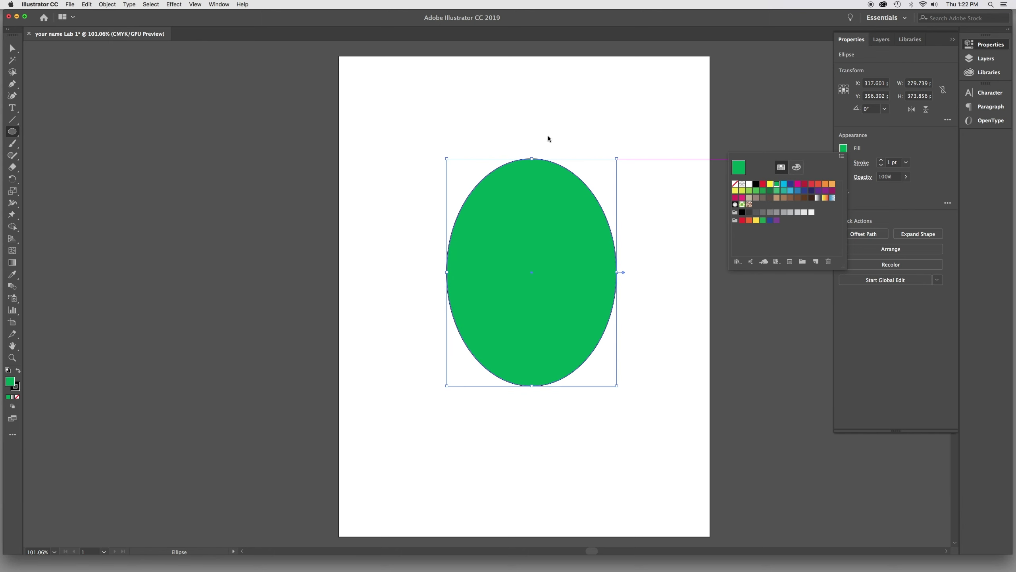
left_click(510, 123)
left_click(528, 189)
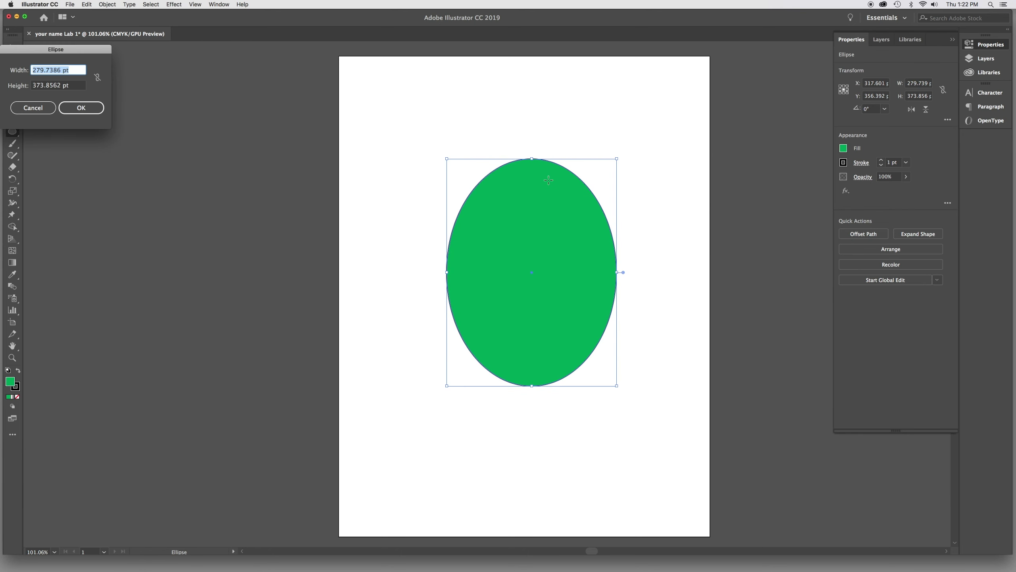
left_click(33, 107)
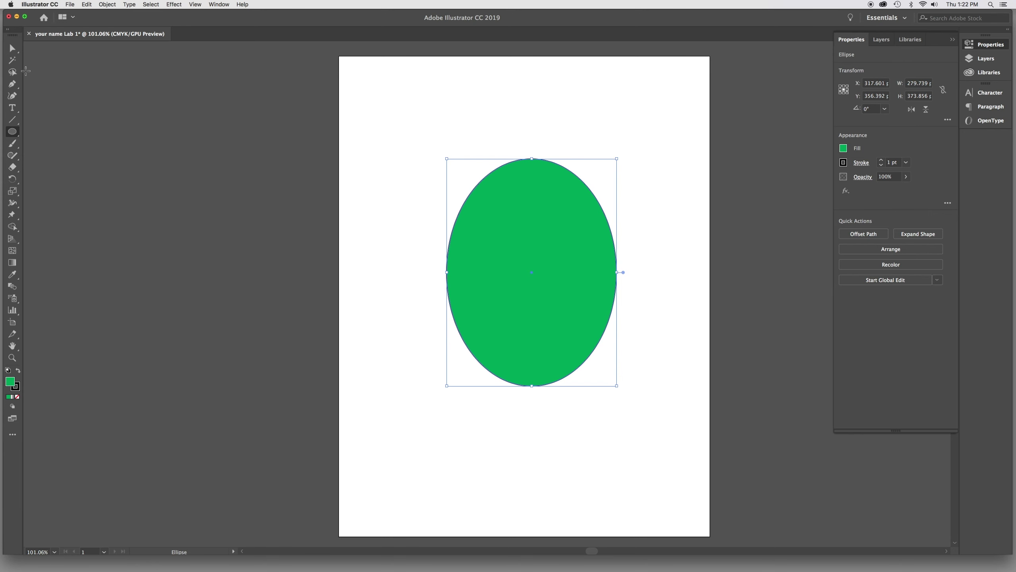
Using direct selection, tilt the handles of the ellipse's top anchor point and move the point to about X 273 pt, Y 185 pt.
left_click(13, 49)
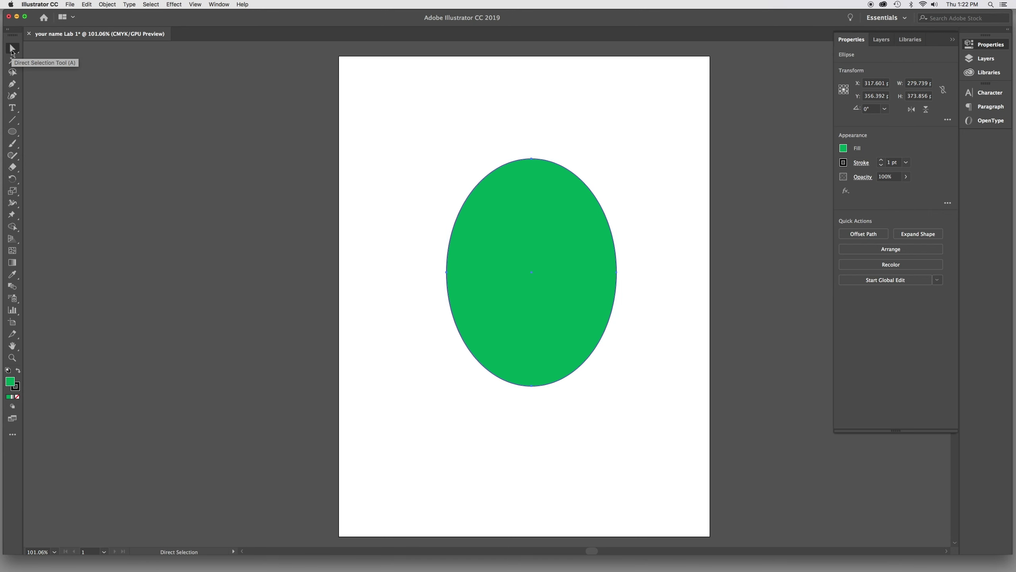
left_click(12, 52)
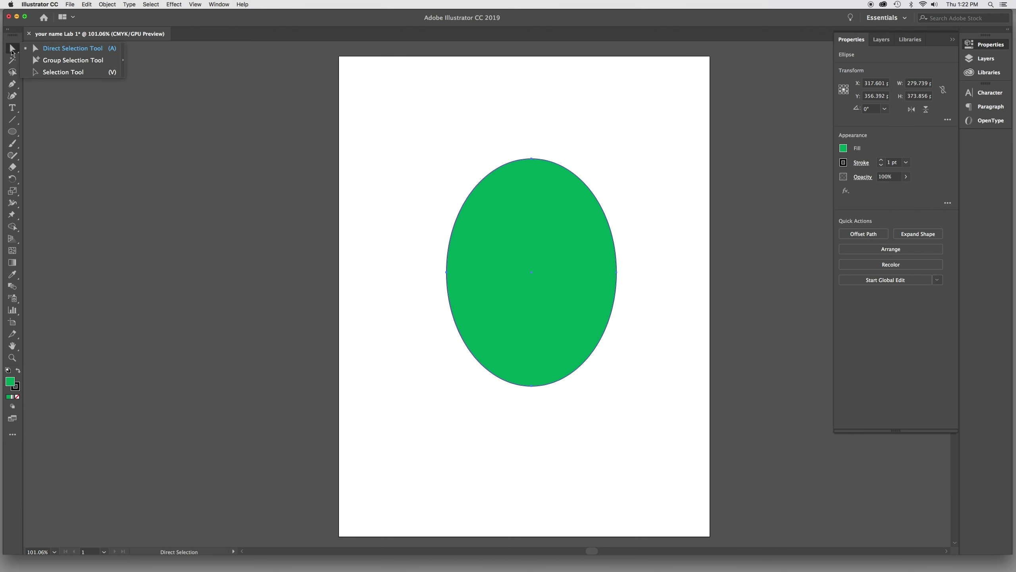
left_click(505, 210)
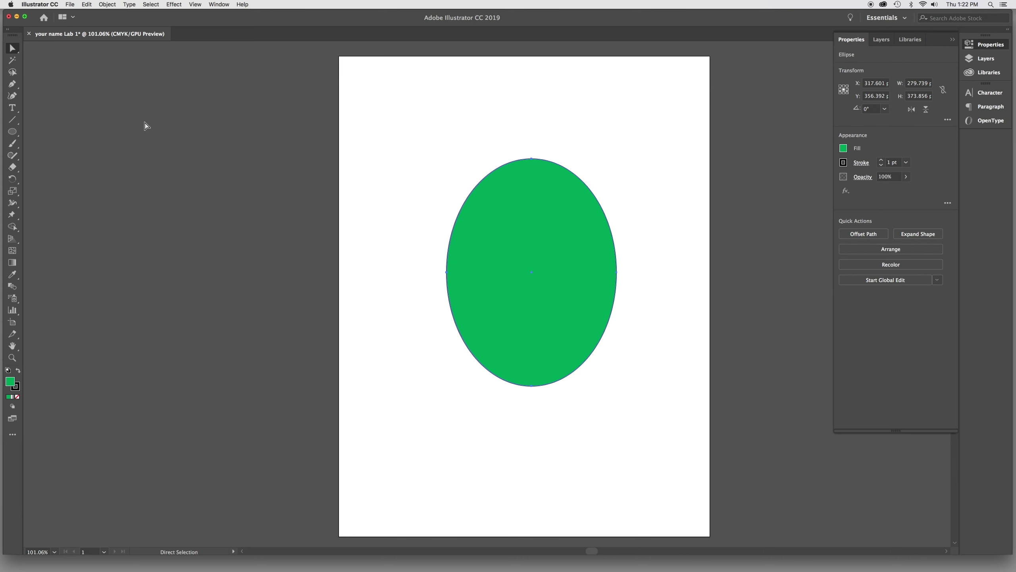
left_click(533, 162)
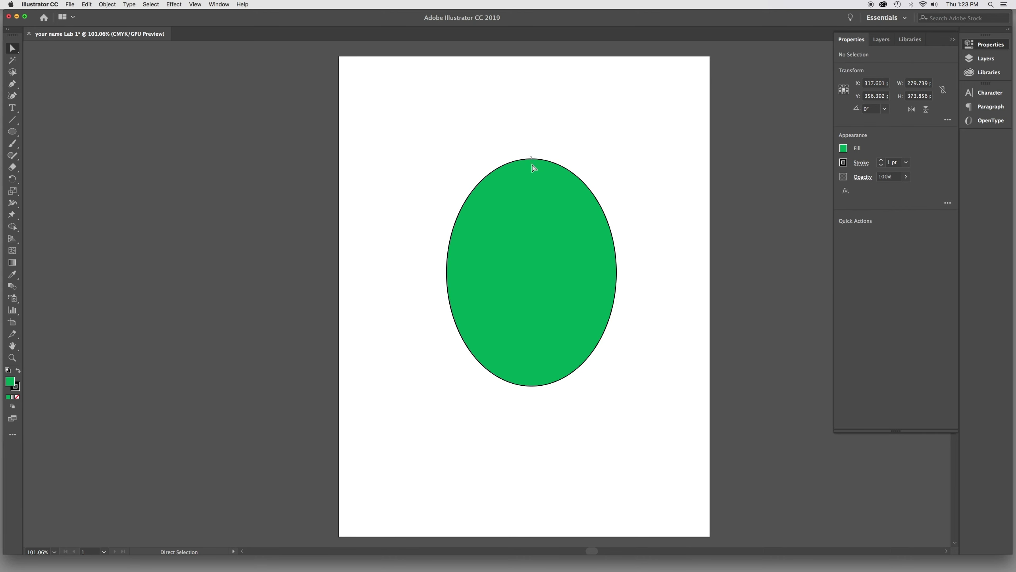
left_click(532, 160)
left_click_drag(533, 161, 565, 137)
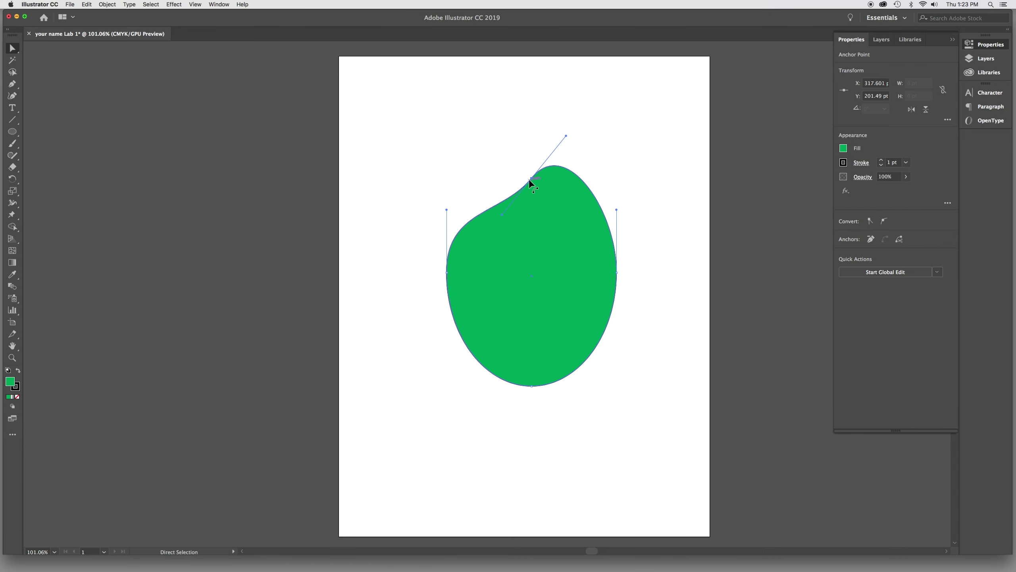
left_click_drag(530, 179, 505, 169)
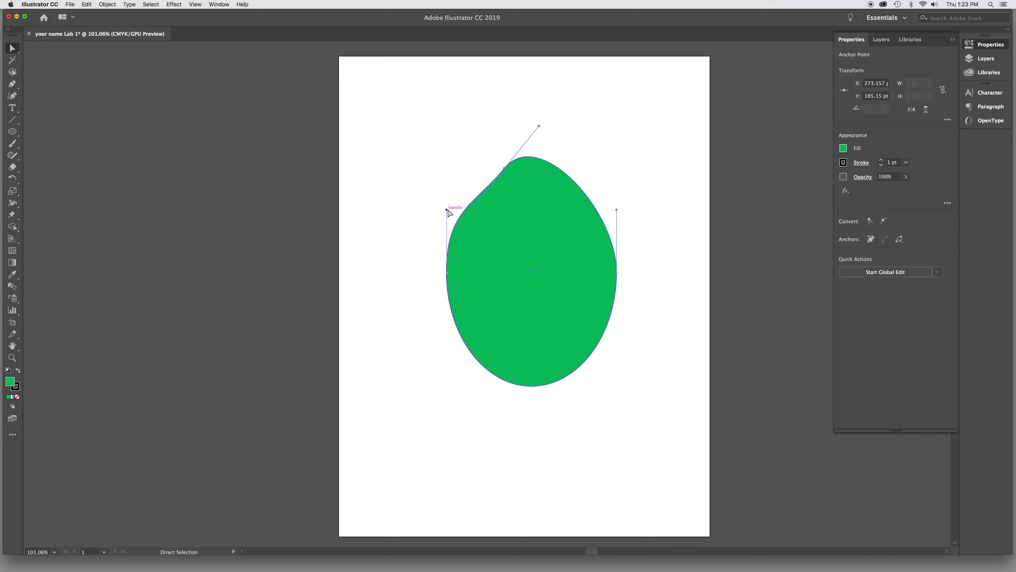
Reshape the green ellipse into a teardrop by adjusting the left handle, pulling both side anchors outward and raising the top anchor.
left_click_drag(447, 209, 460, 204)
left_click_drag(447, 273, 428, 269)
left_click_drag(505, 169, 515, 127)
left_click_drag(616, 273, 631, 268)
left_click(463, 170)
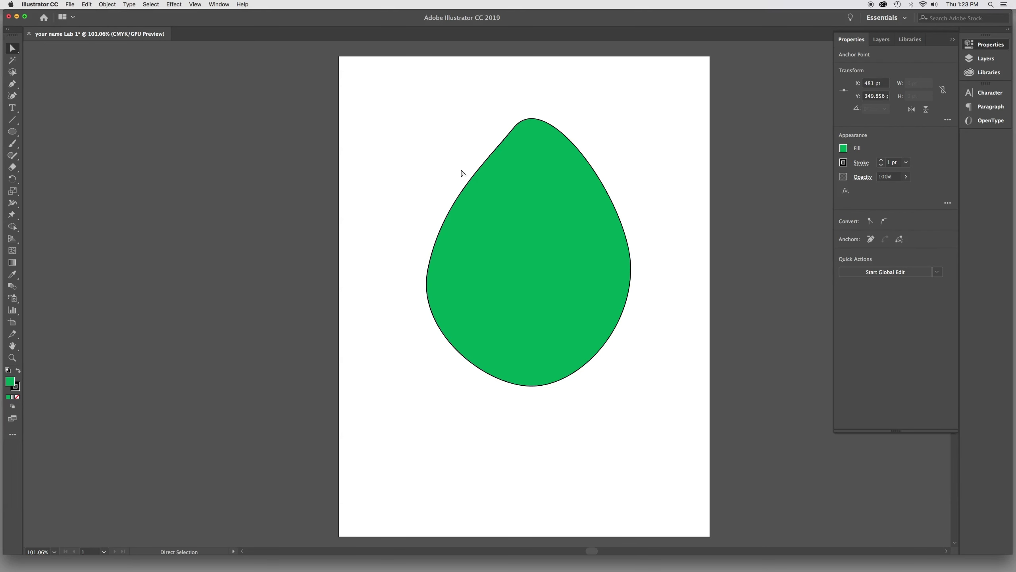
Move the whole green shape up and left so its center is at about X 261 pt, Y 293 pt.
left_click(515, 128)
left_click_drag(515, 131, 478, 111)
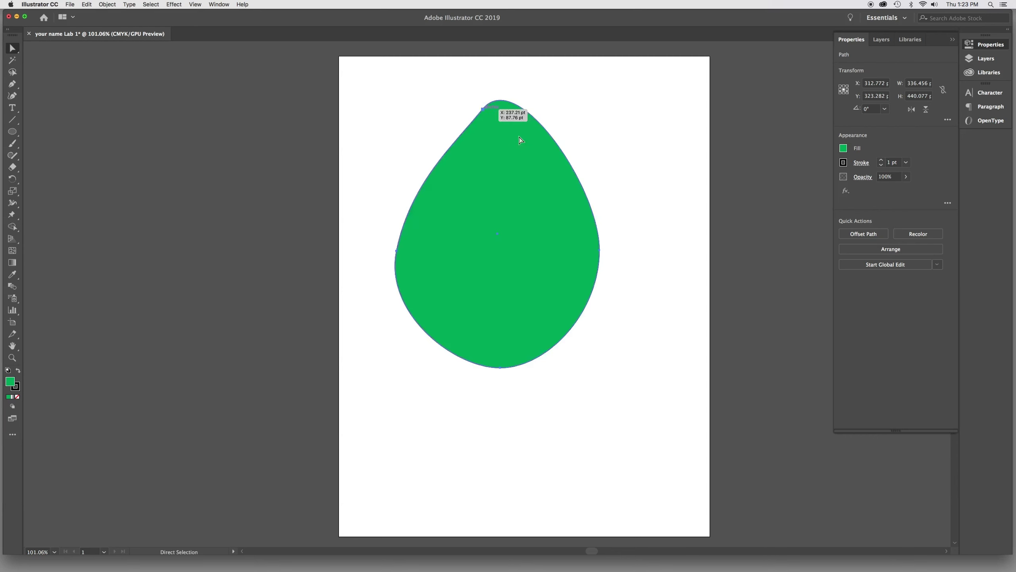
left_click(597, 171)
left_click(523, 221)
Draw two five-pointed stars, about 129 pt wide at the green shape's upper left and about 107 pt wide at its upper right.
left_click(11, 131)
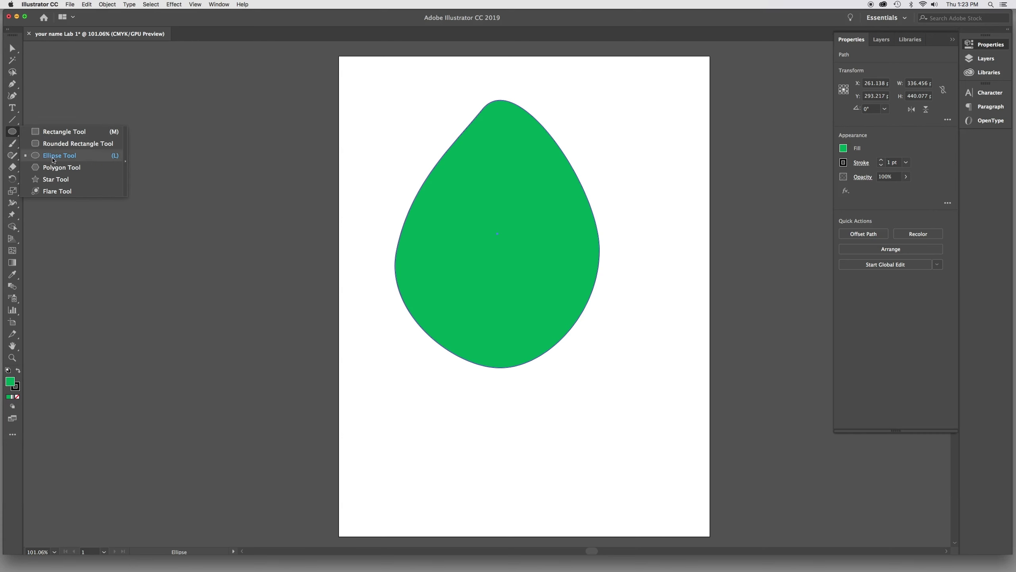
left_click(55, 168)
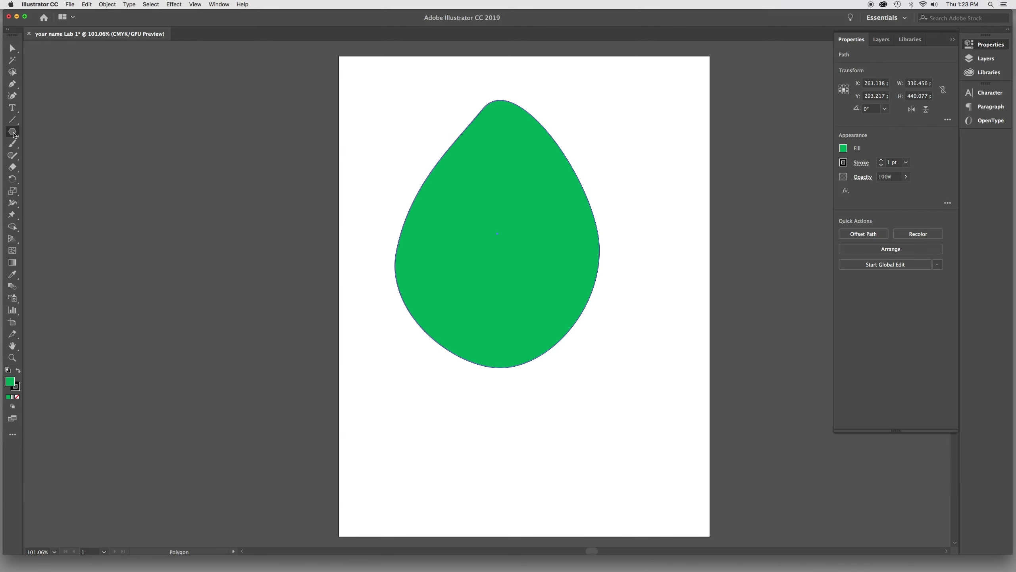
left_click(12, 131)
left_click(58, 180)
left_click_drag(407, 151, 433, 182)
left_click_drag(559, 136, 589, 154)
Fill the upper-right star with the bright yellow swatch.
left_click(844, 148)
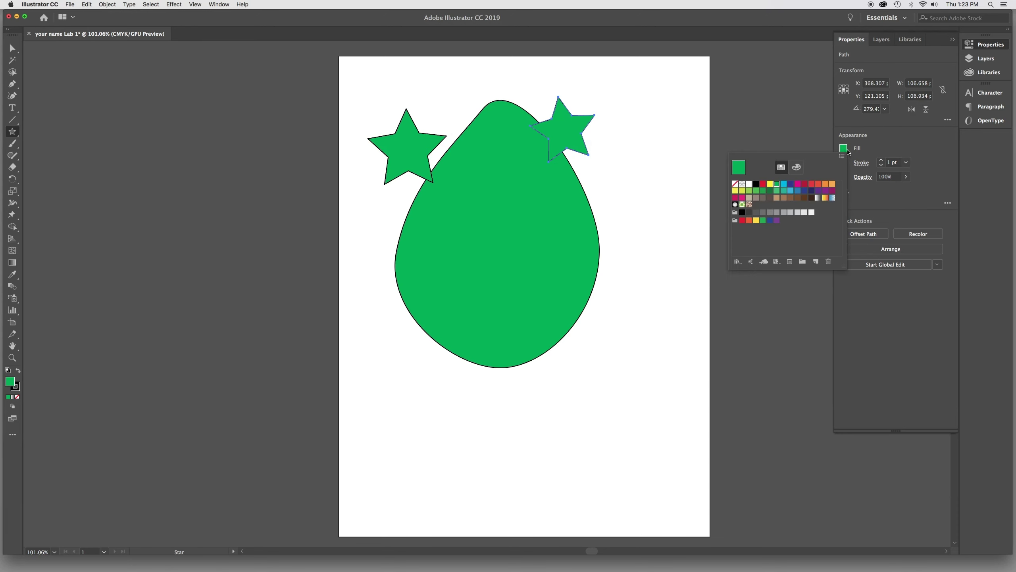
left_click(769, 183)
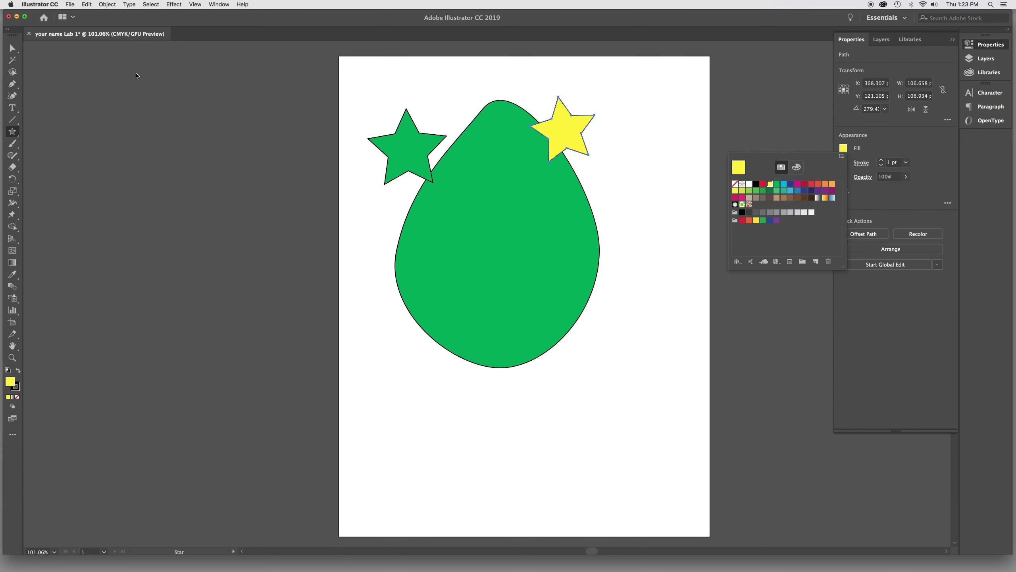
key("Escape")
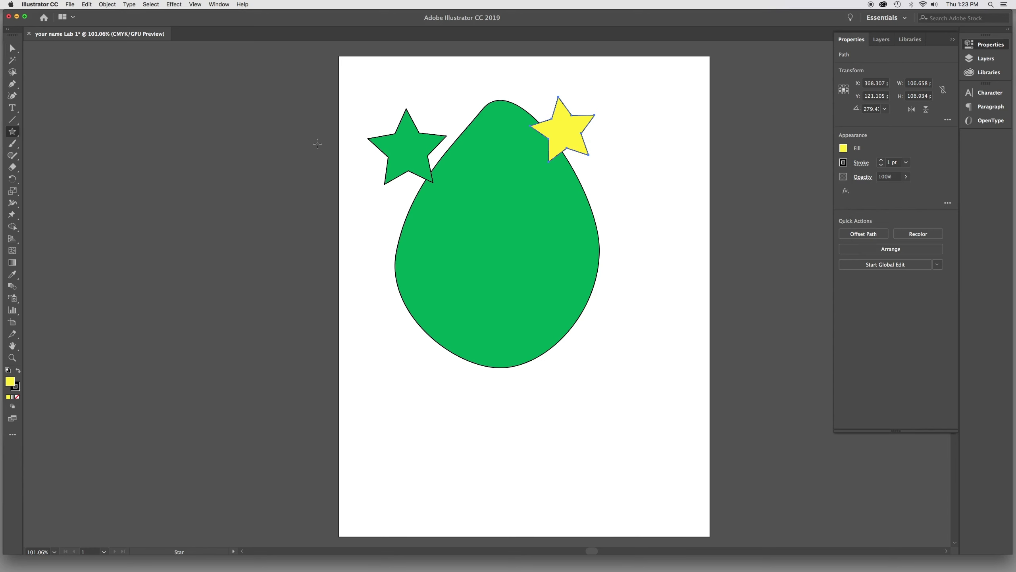
left_click(442, 146)
left_click(483, 316)
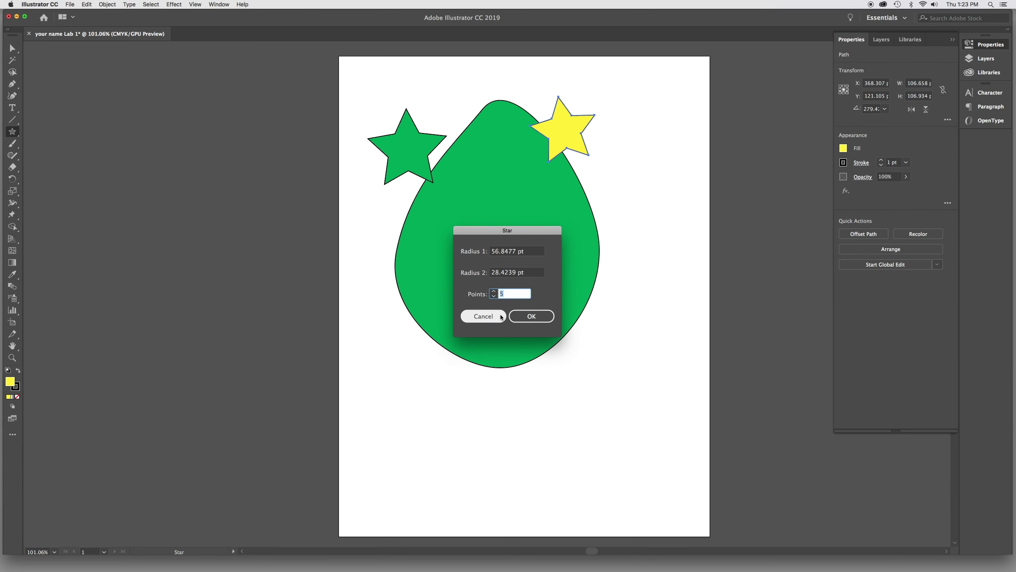
Select the upper-left star and fill it with the pale yellow swatch.
left_click(13, 48)
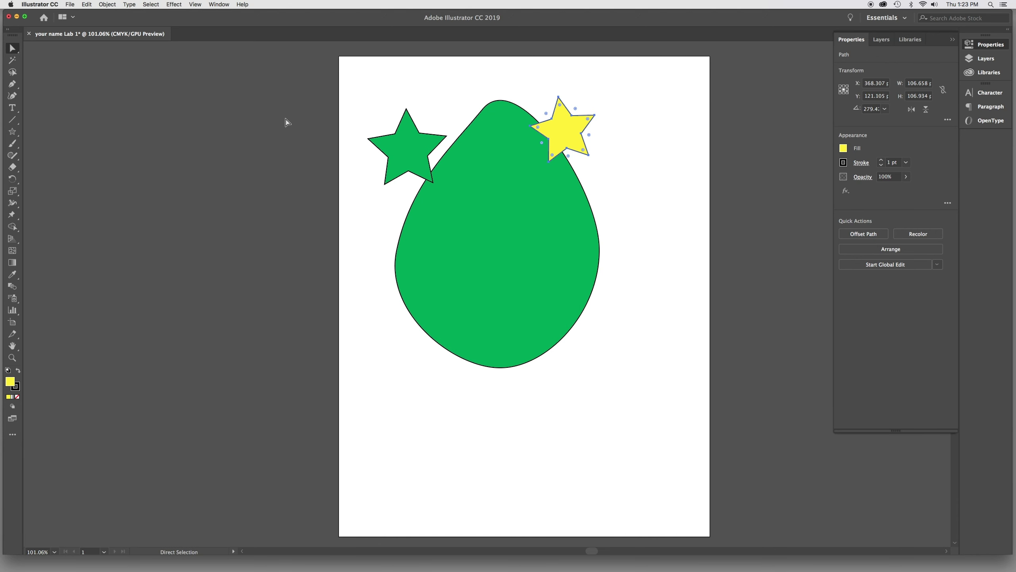
left_click(379, 140)
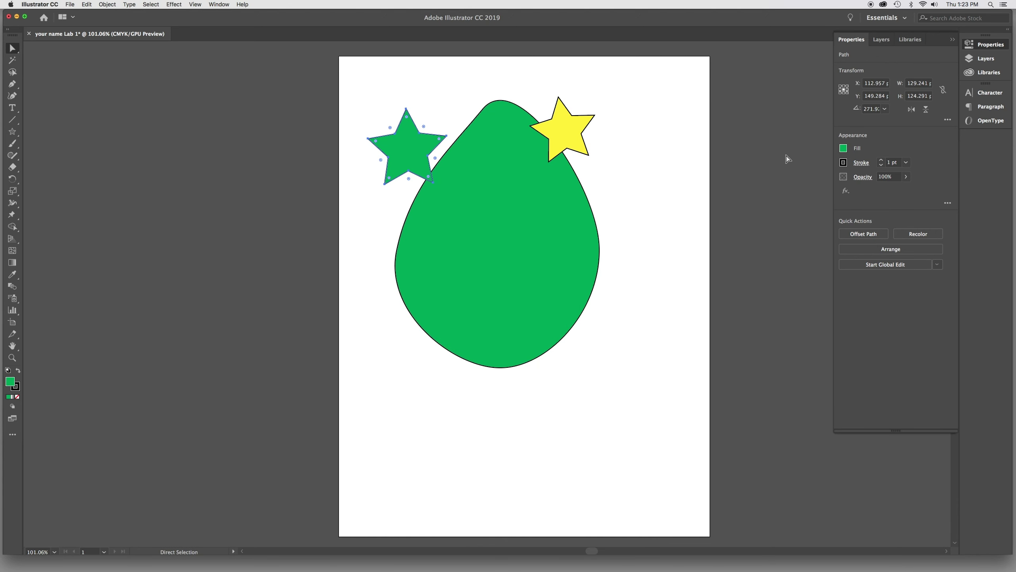
left_click(843, 148)
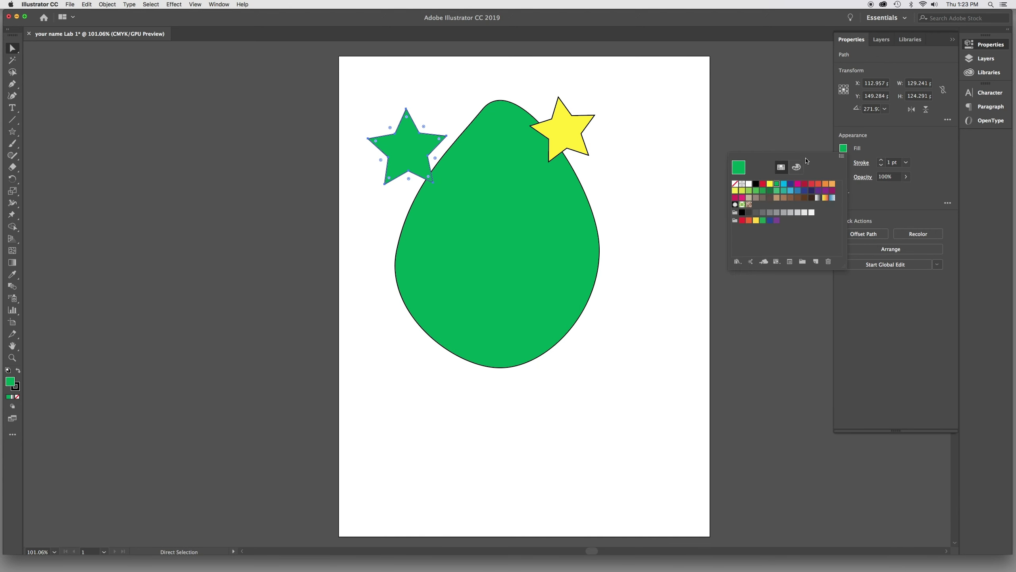
left_click(736, 191)
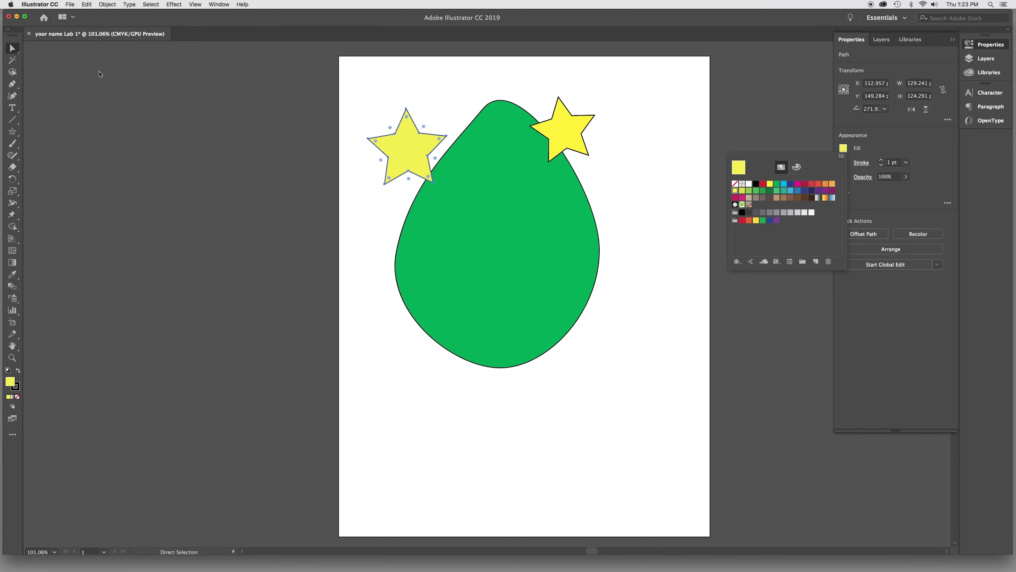
Move the two stars onto the green shape's upper half as side-by-side eyes and scale both down.
left_click(16, 50)
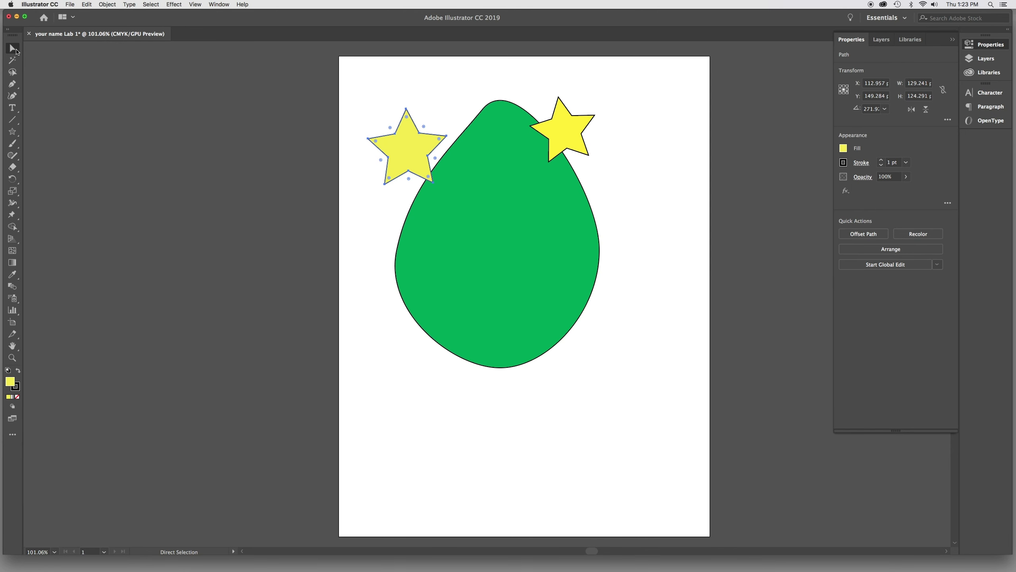
left_click(13, 50)
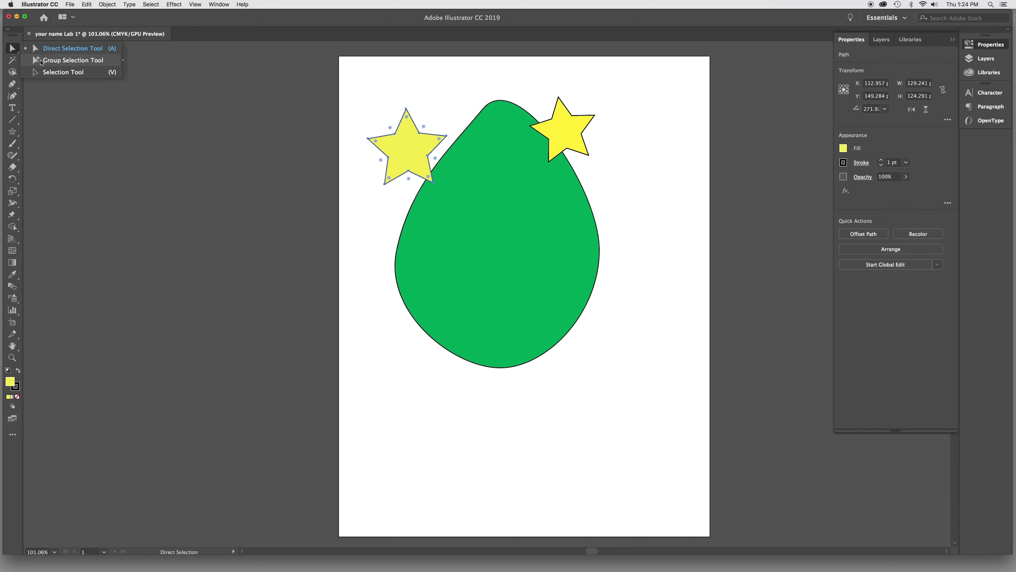
left_click(60, 72)
left_click_drag(399, 154, 465, 212)
left_click_drag(515, 242, 490, 222)
left_click_drag(575, 133, 538, 195)
left_click(599, 153)
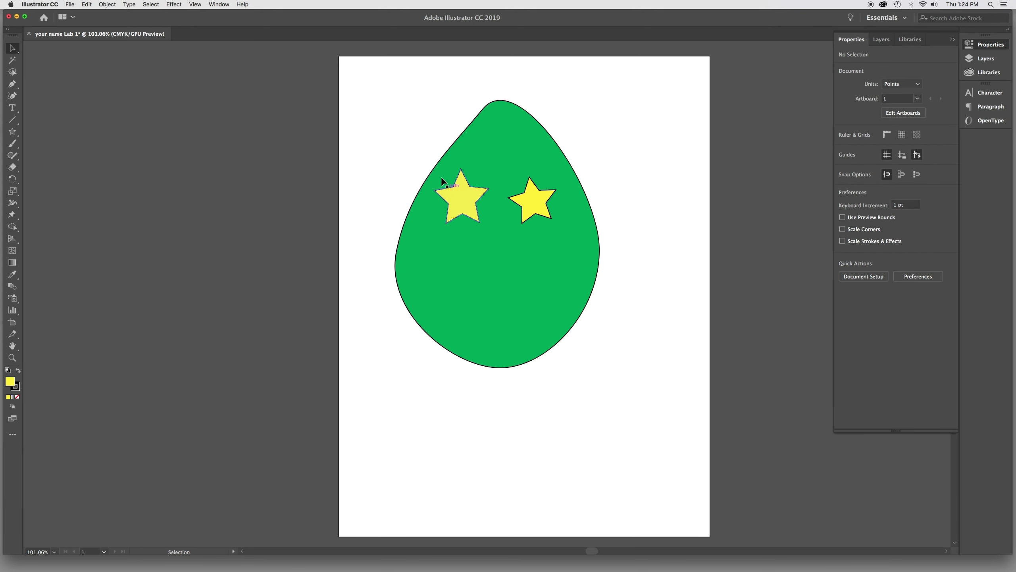
Choose the red fill swatch and paint a curved smile about 189 pt wide below the stars with the 5 pt. Round brush.
left_click(16, 144)
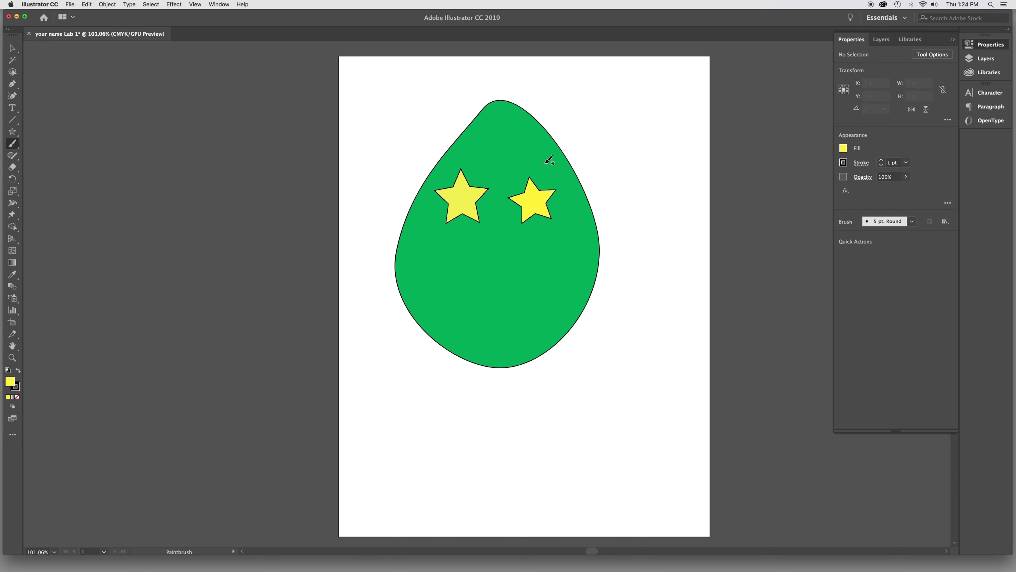
left_click(843, 148)
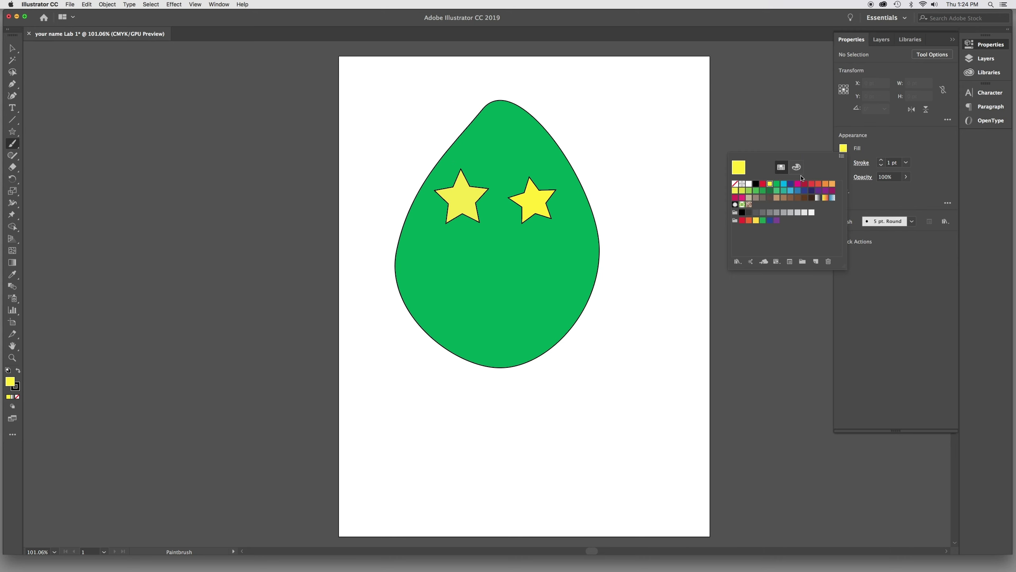
left_click(763, 184)
left_click(433, 264)
mouse_move(430, 256)
left_mouse_down()
mouse_move(509, 286)
mouse_move(546, 276)
left_mouse_up()
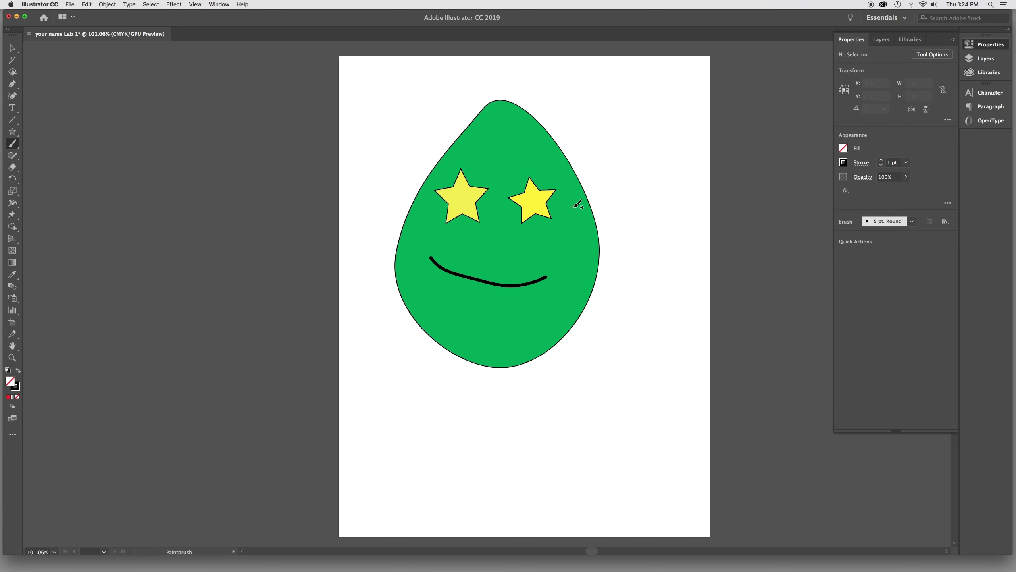
Select the smile path, set its stroke color to the red swatch, and deselect it.
left_click(11, 48)
left_click(528, 283)
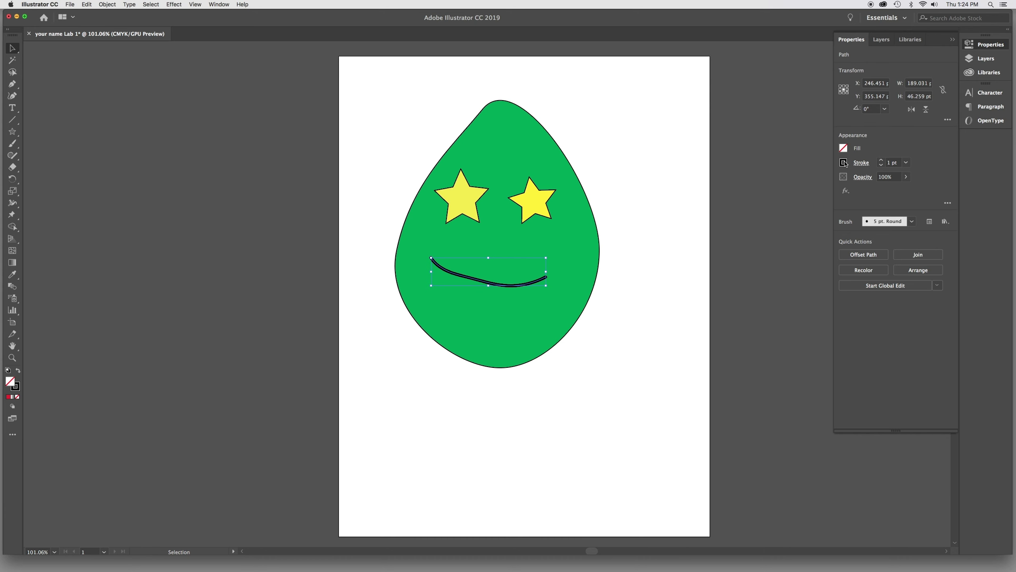
left_click(843, 162)
left_click(763, 198)
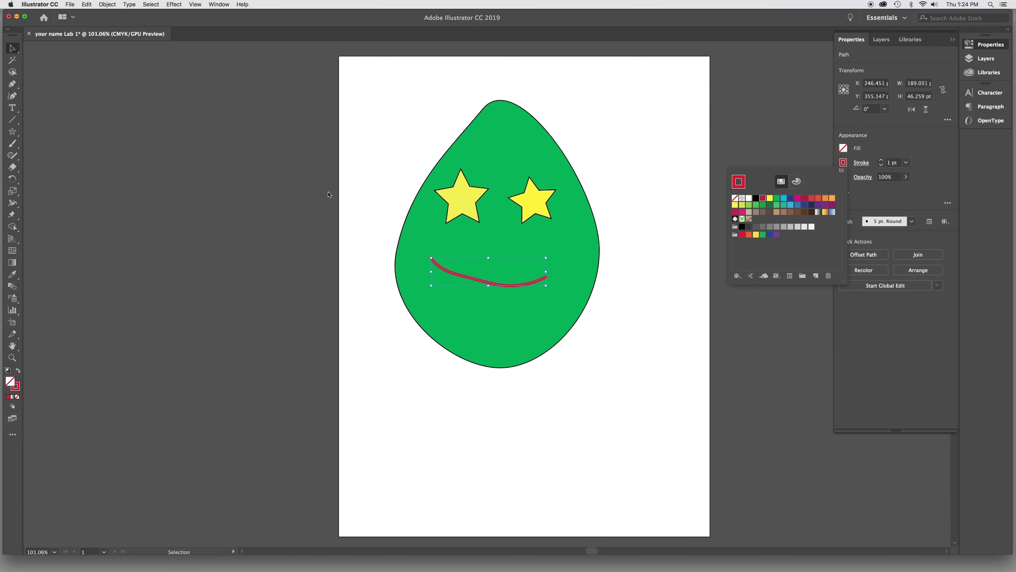
left_click(644, 194)
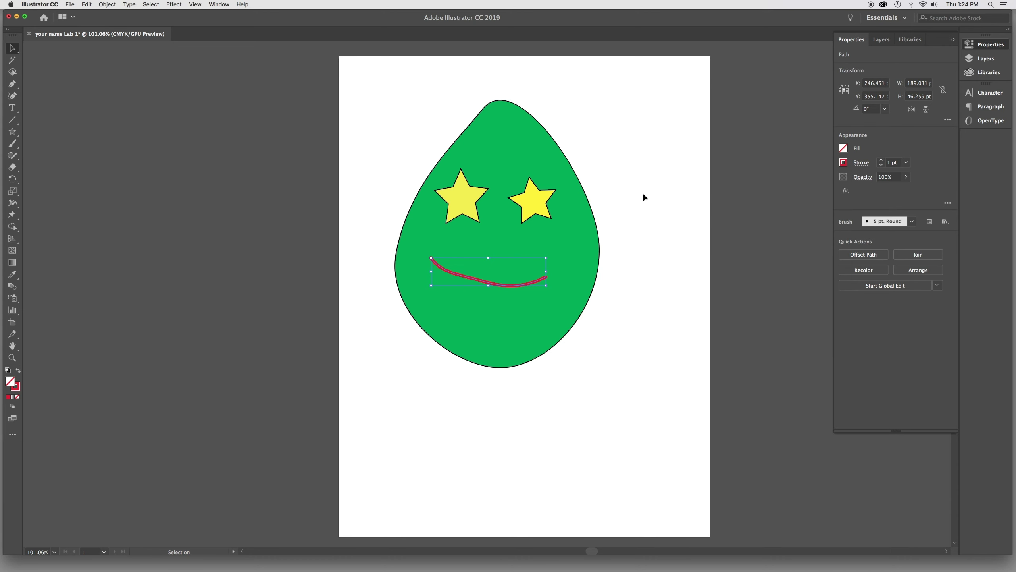
left_click(622, 242)
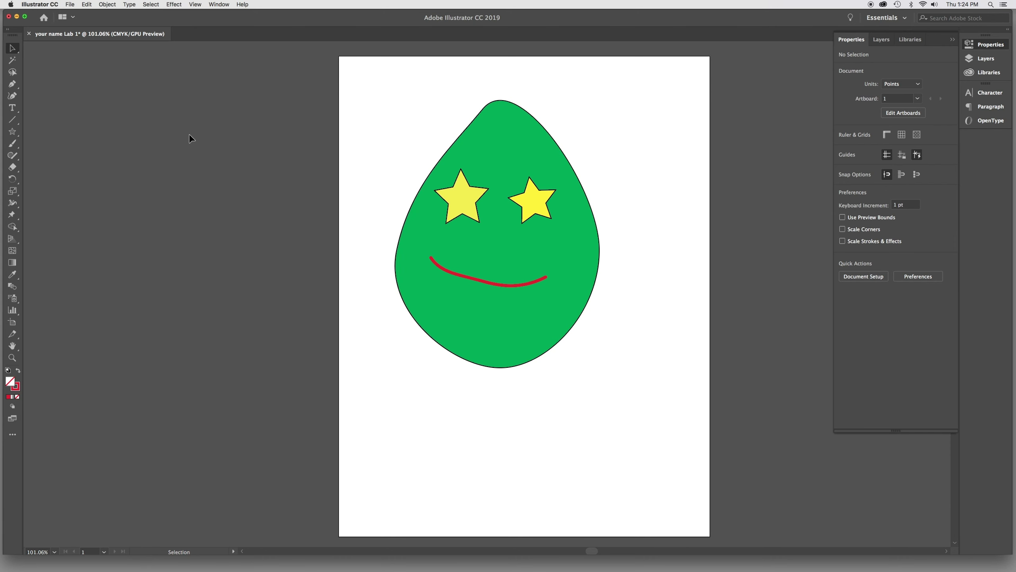
Save the drawing to the Desktop as your name Lab 1.ai in Adobe Illustrator format with the Illustrator CC options.
left_click(70, 4)
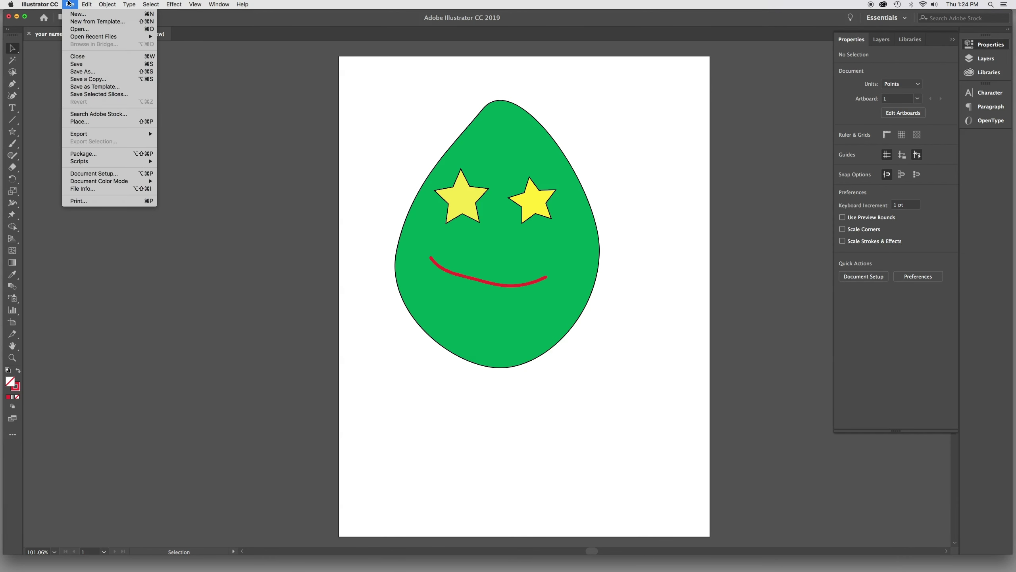
left_click(88, 65)
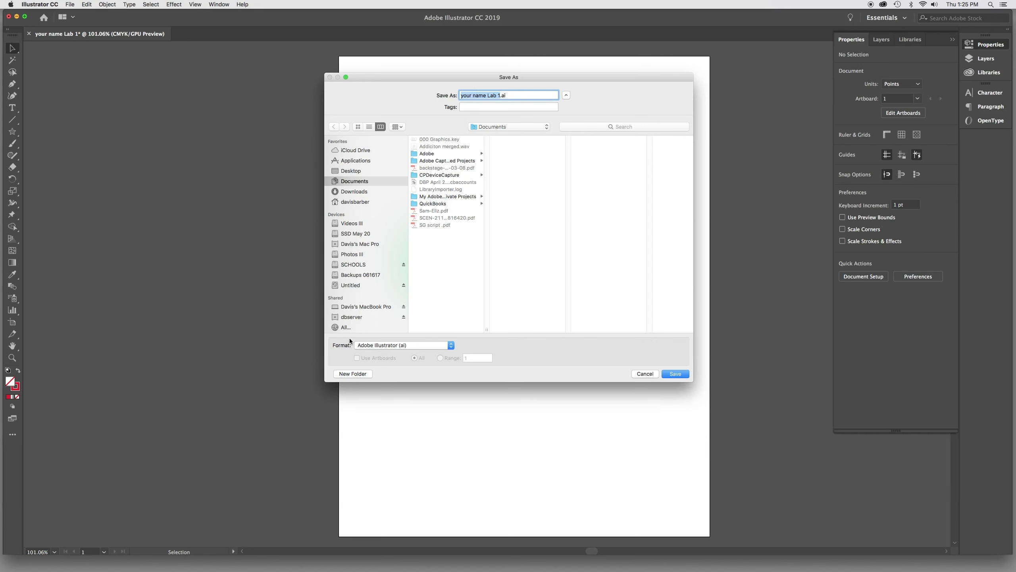
left_click(365, 171)
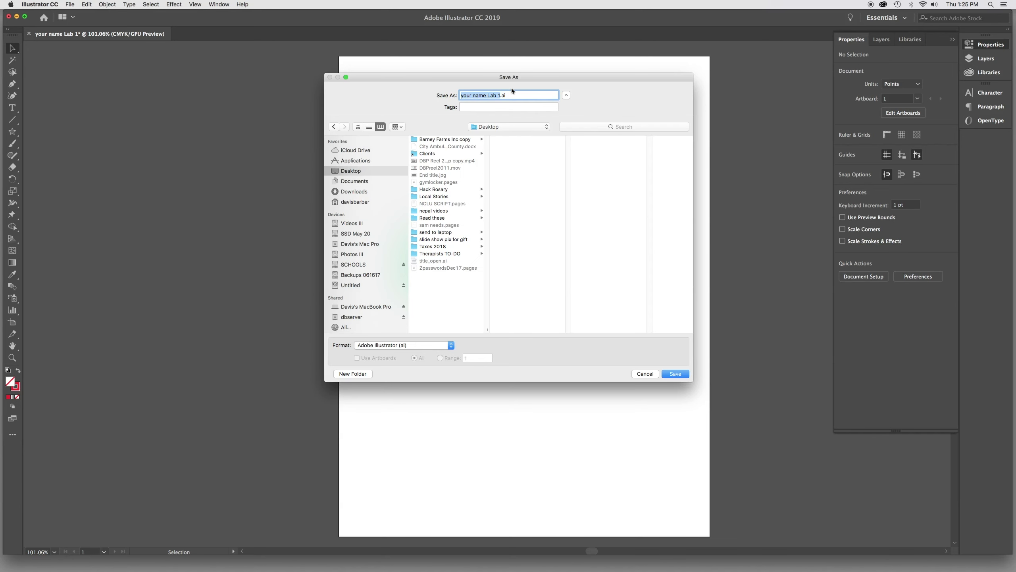
left_click(677, 375)
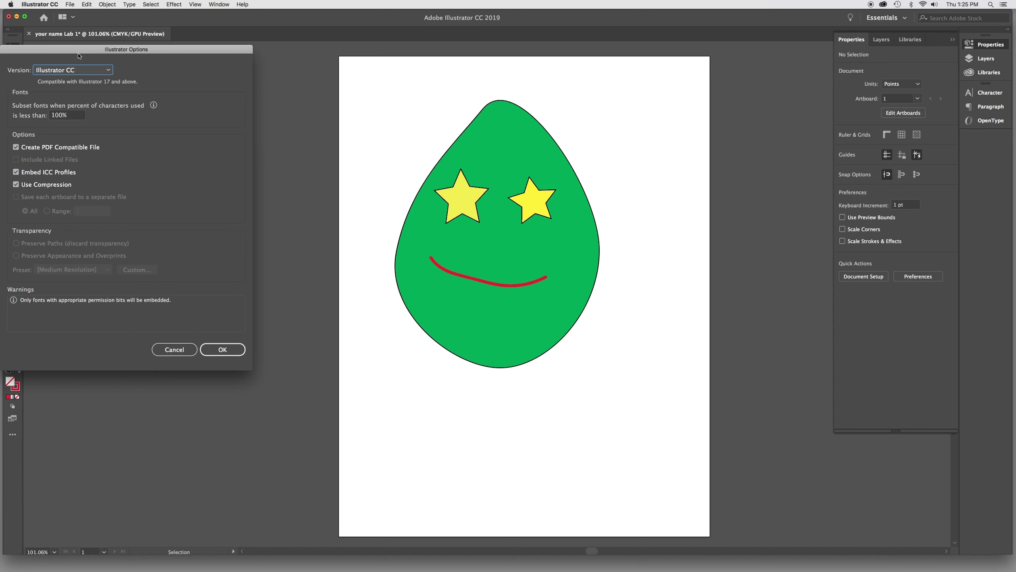
left_click_drag(79, 56, 180, 36)
left_click(317, 327)
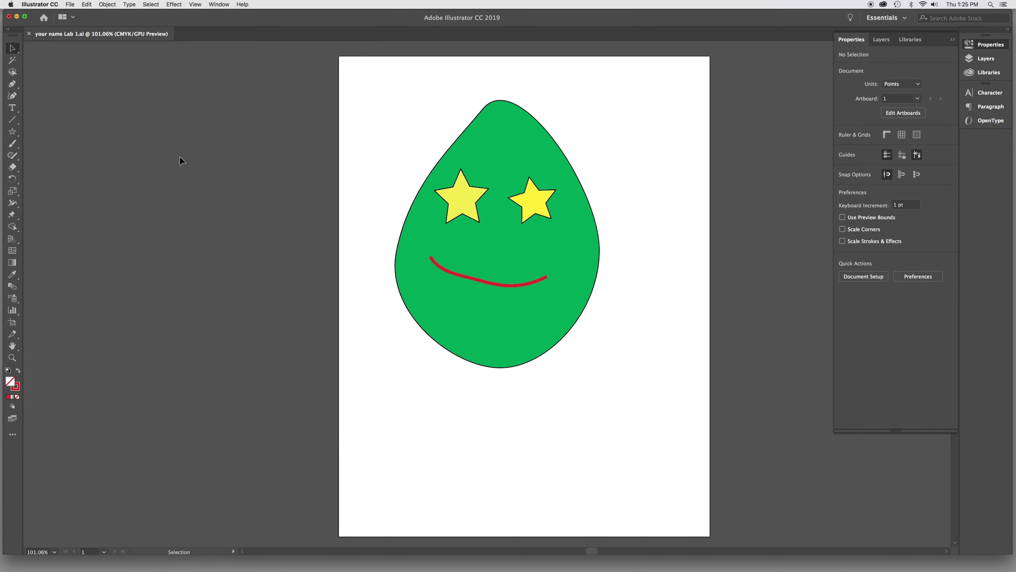
Minimize the Illustrator window and move the your name Lab 1.ai file icon to the middle of the desktop.
left_click(16, 17)
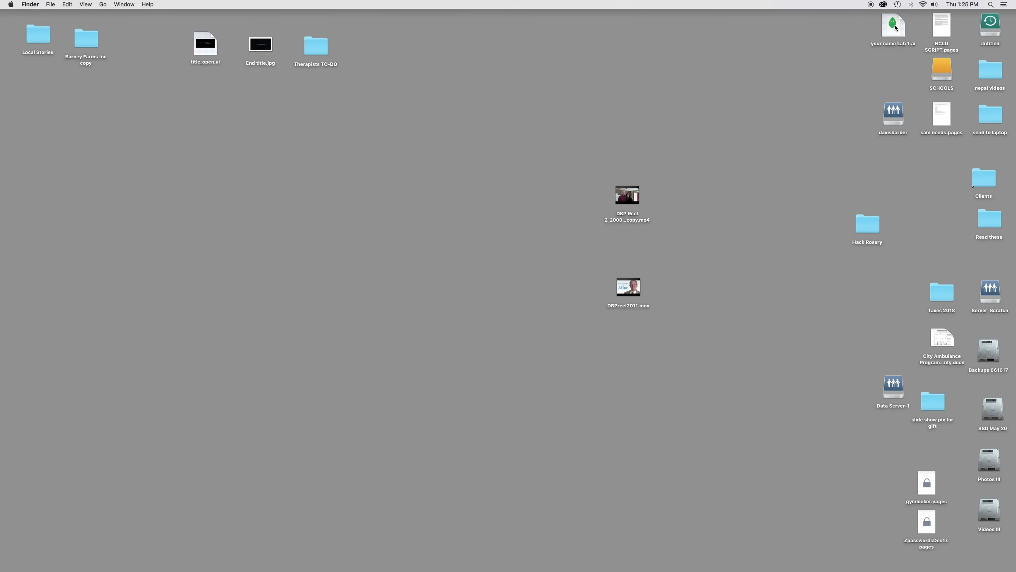
left_click_drag(896, 27, 622, 131)
left_click_drag(487, 221, 485, 225)
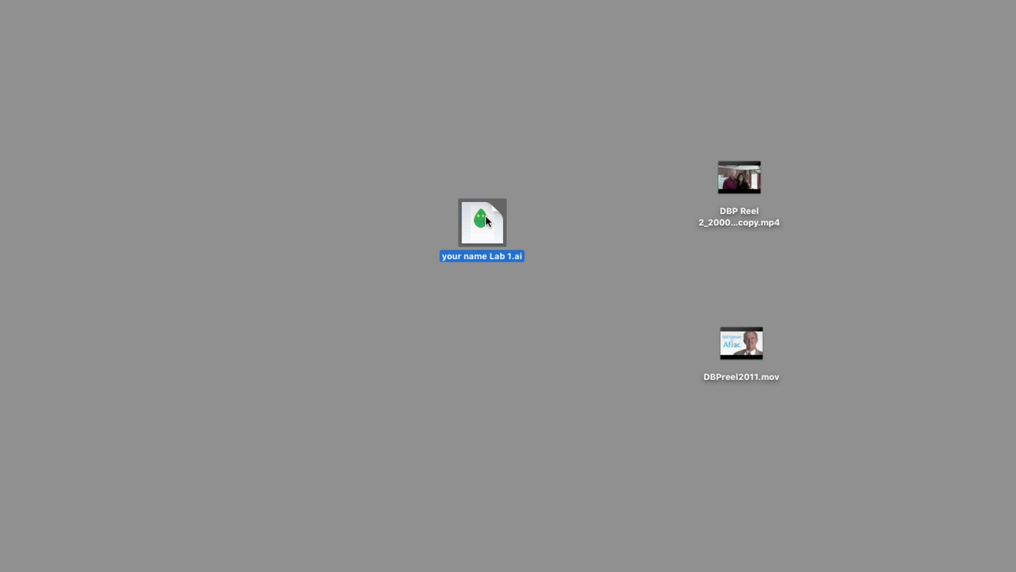
left_click(552, 117)
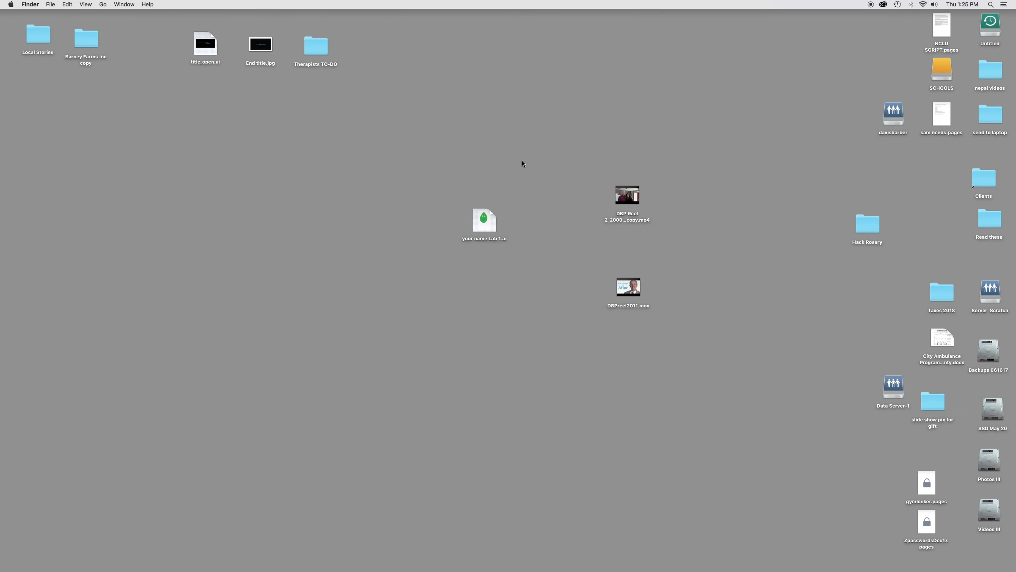
Switch back to Illustrator and save the drawing to the Desktop as your name Lab 1.pdf in Adobe PDF format.
key("super+Tab")
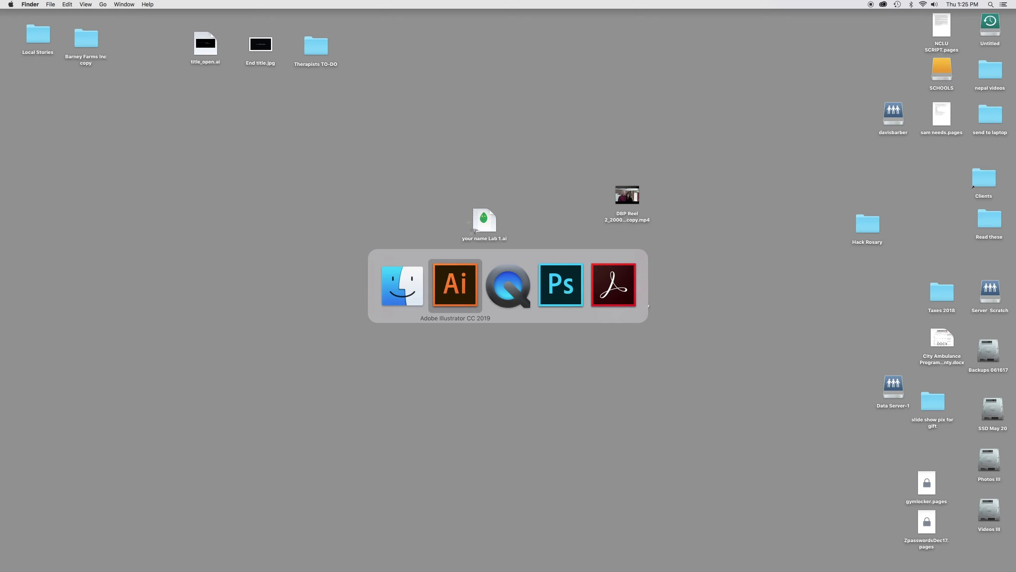
left_click(447, 286)
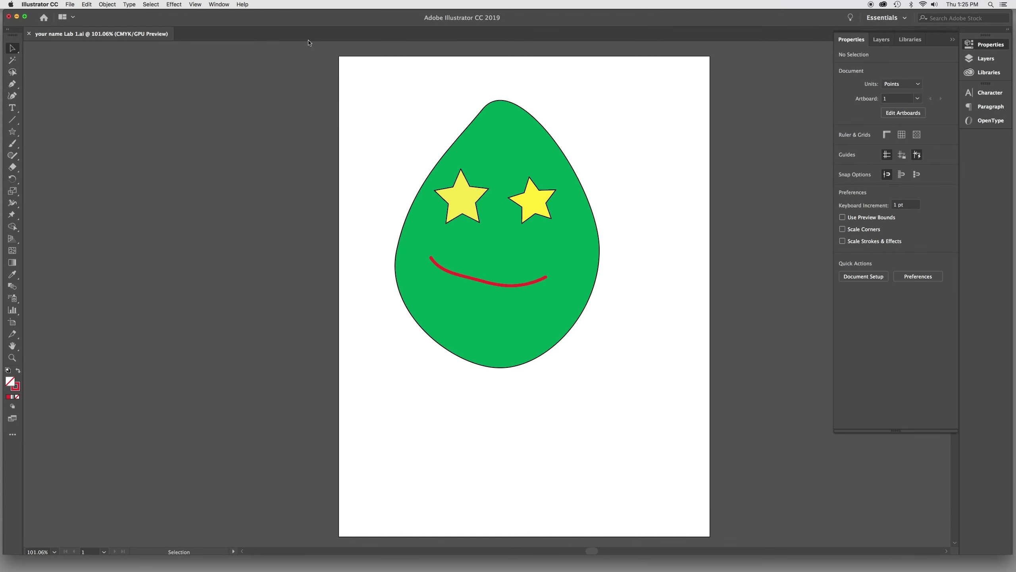
left_click(70, 5)
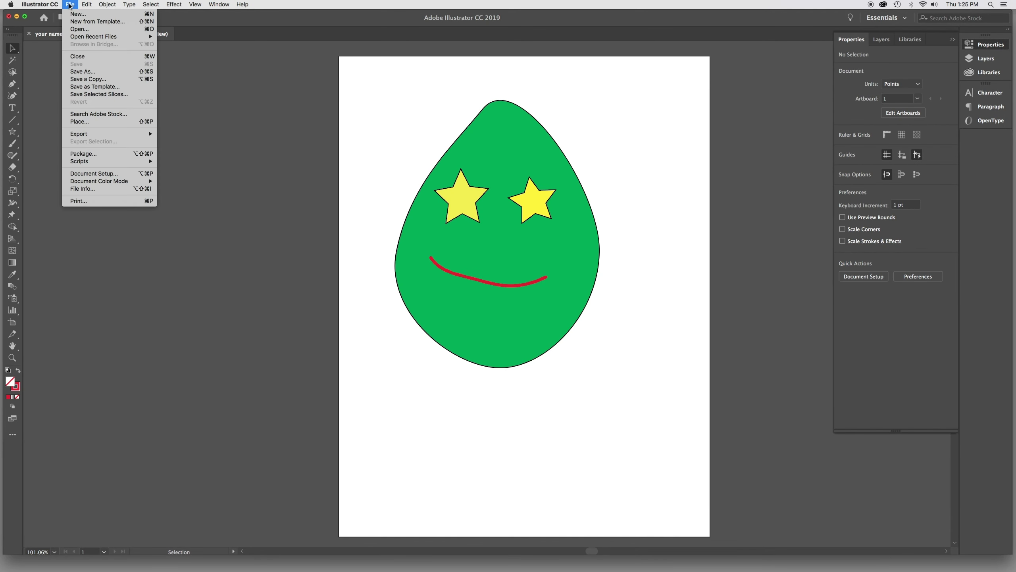
left_click(82, 73)
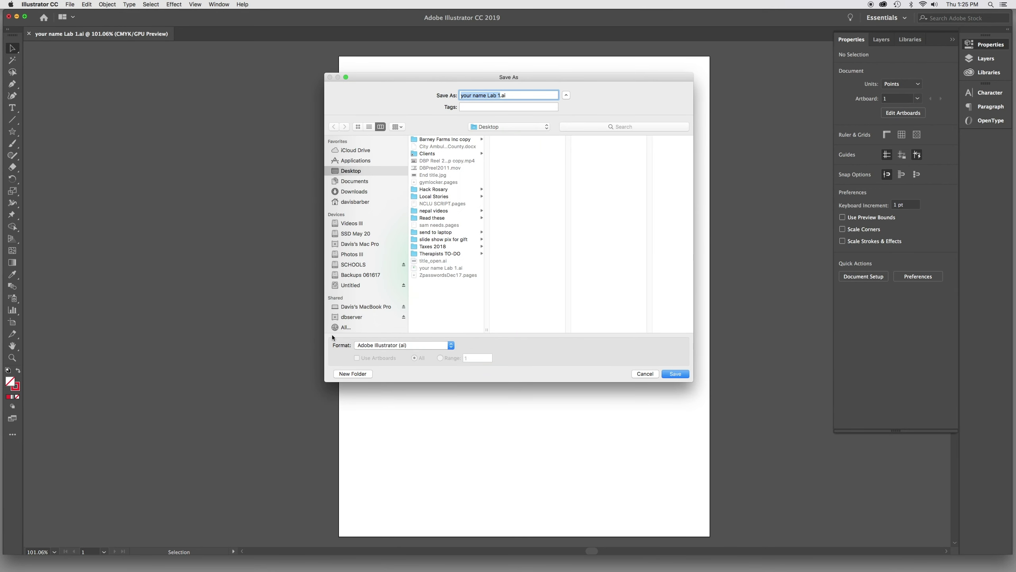
left_click(368, 344)
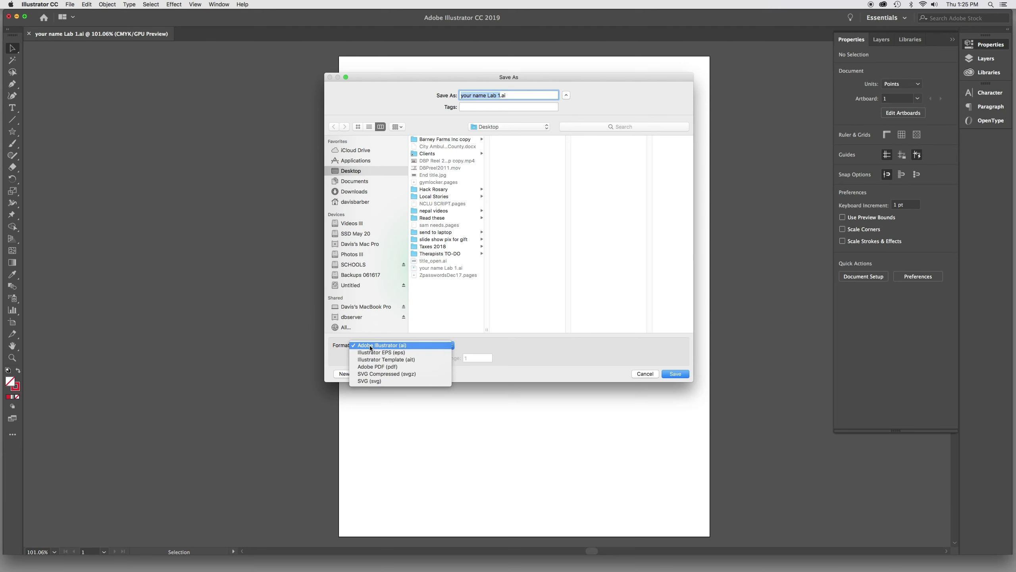
left_click(384, 368)
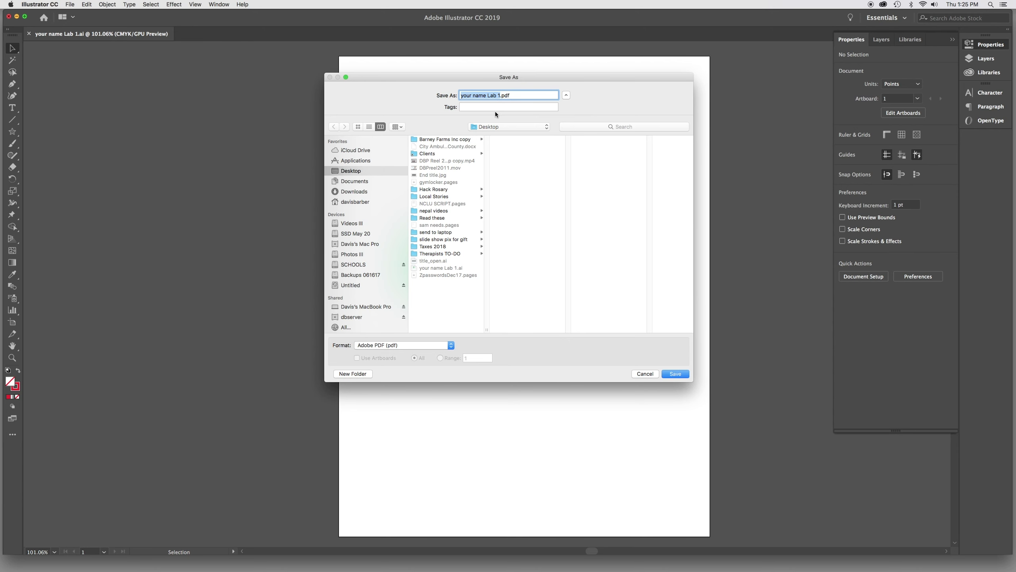
left_click(676, 374)
left_click(320, 321)
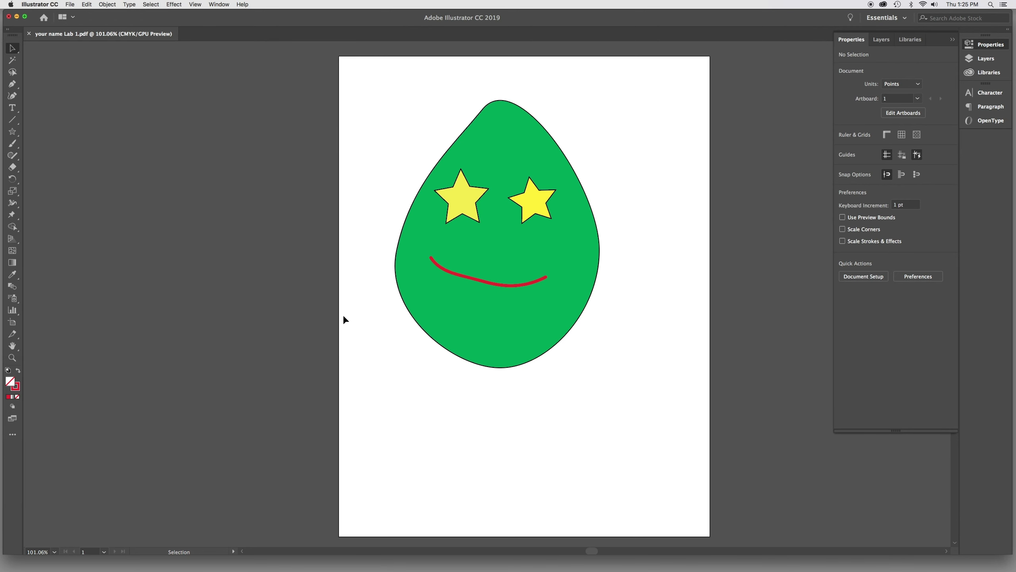
Minimize the Illustrator window and move the your name Lab 1.pdf icon beside the .ai file on the desktop.
left_click(16, 17)
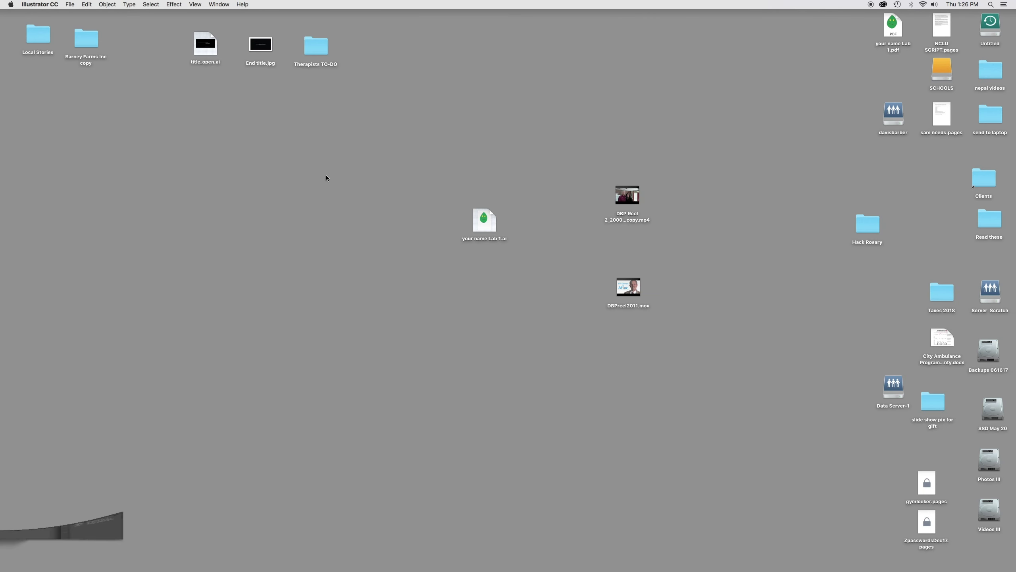
left_click(800, 68)
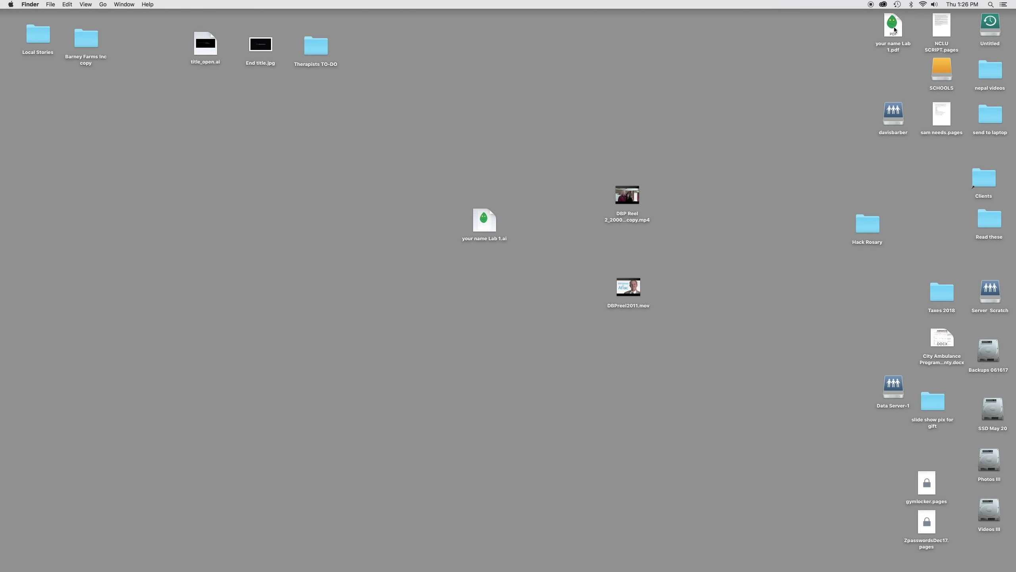
left_click_drag(895, 29, 434, 229)
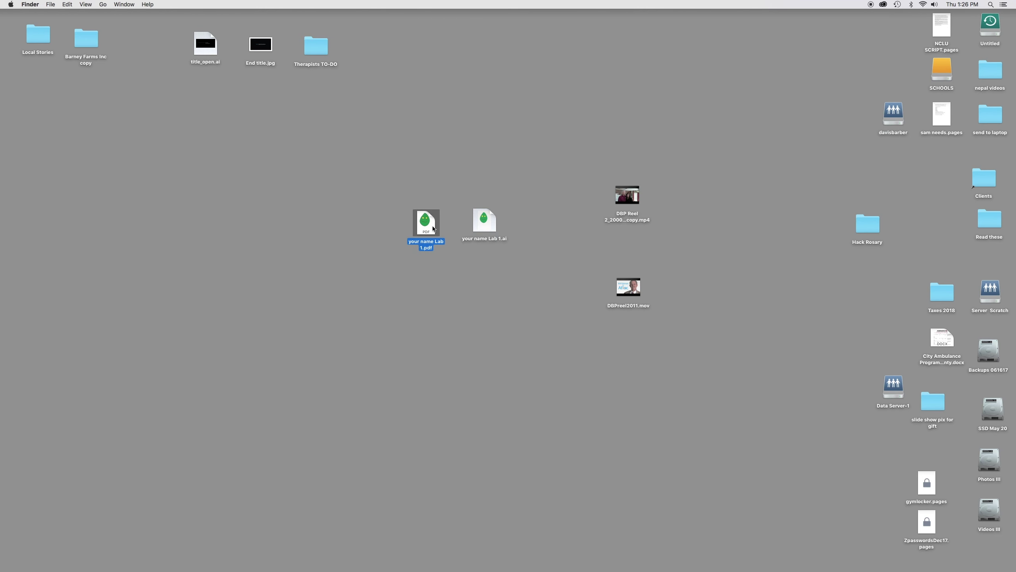
left_click(464, 194)
Shift the your name Lab 1 PDF and .ai icons slightly upward on the desktop, keeping them side by side.
left_click(427, 225)
left_click(462, 152)
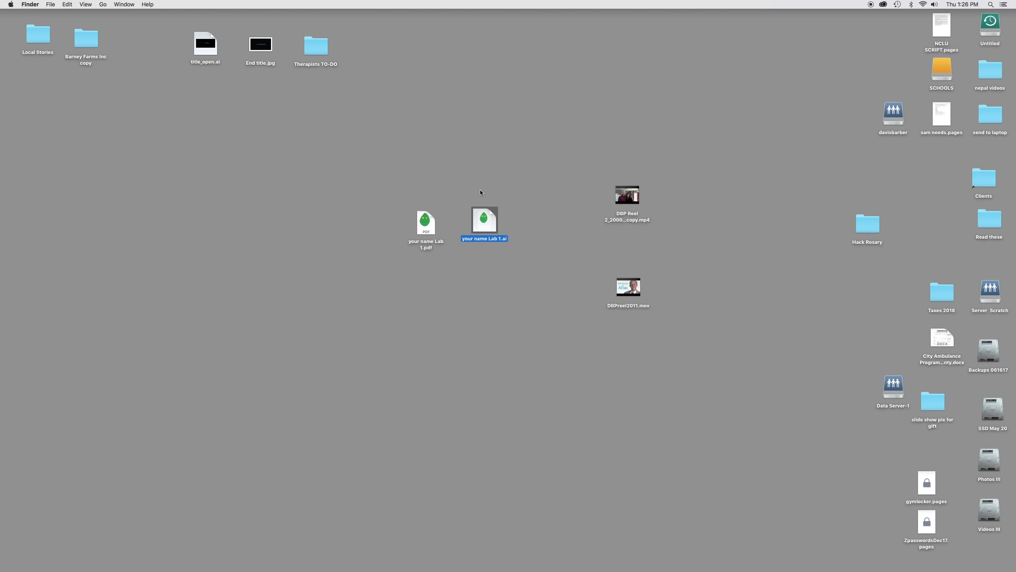
mouse_move(429, 226)
left_mouse_down()
mouse_move(488, 215)
mouse_move(428, 210)
left_mouse_up()
left_click(437, 201)
left_click(444, 192)
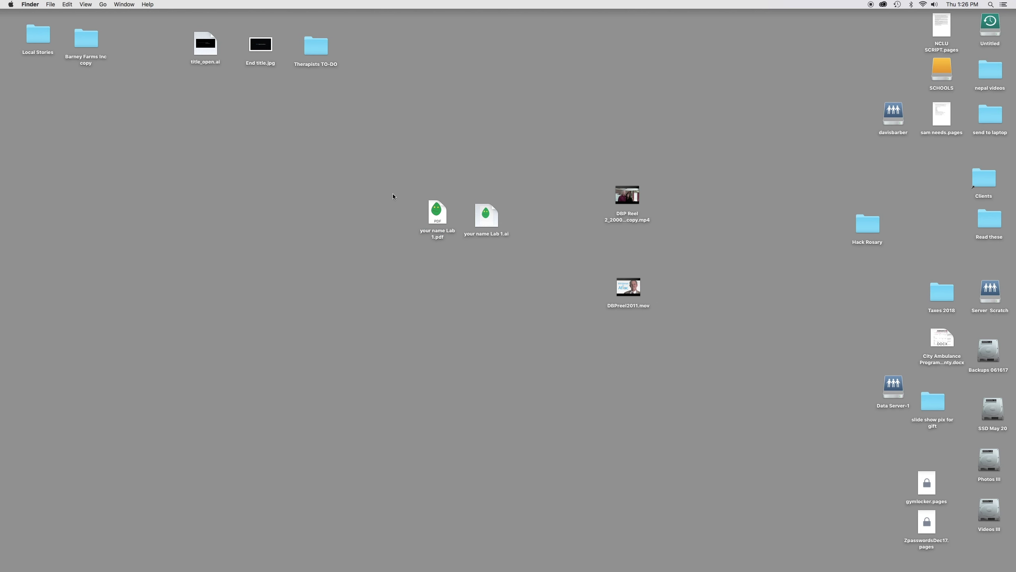
left_click_drag(492, 208, 493, 205)
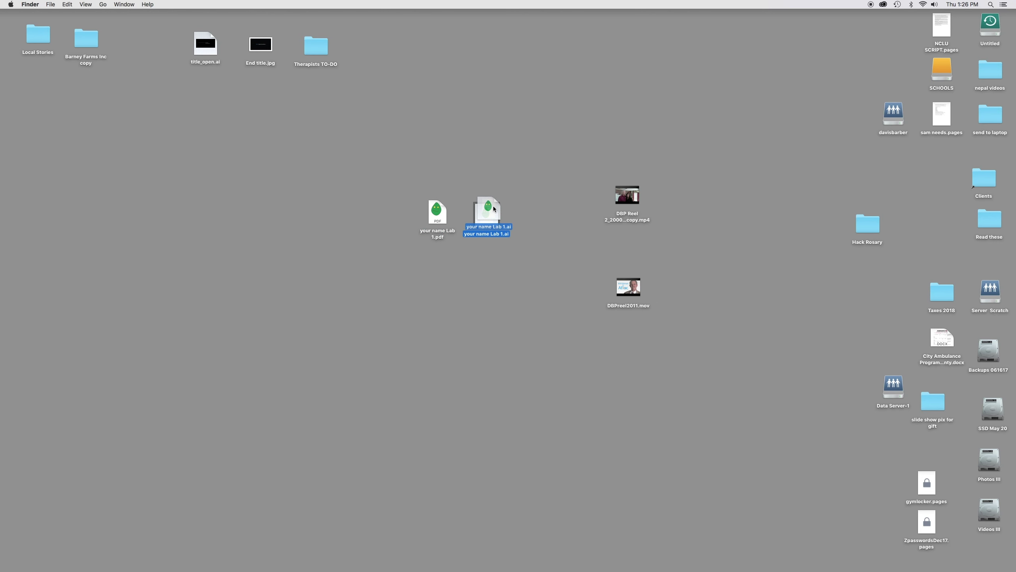
left_click(452, 189)
Show the file information of your name Lab 1.pdf and place its window beside the two file icons.
left_click(438, 206)
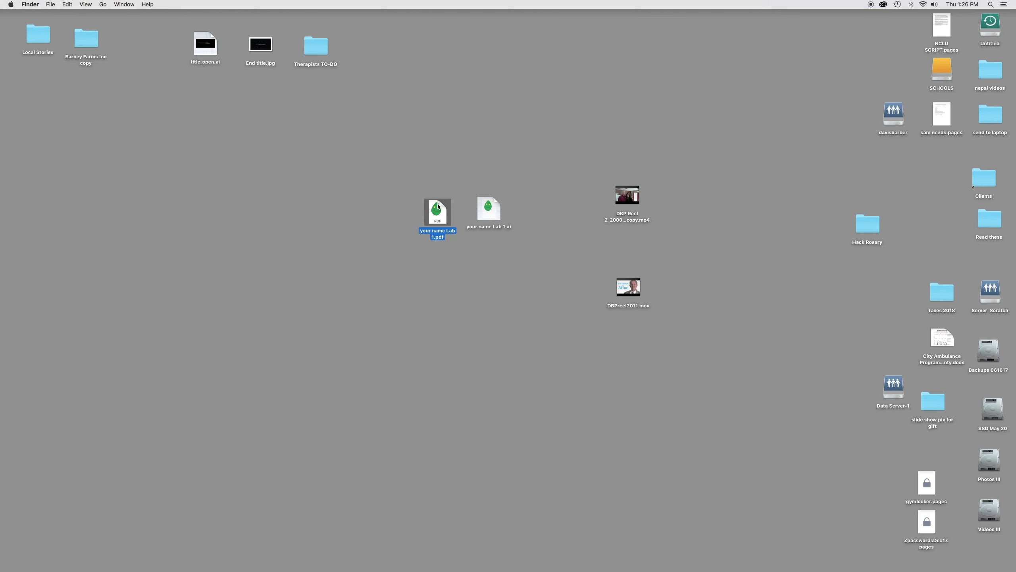
key("super+i")
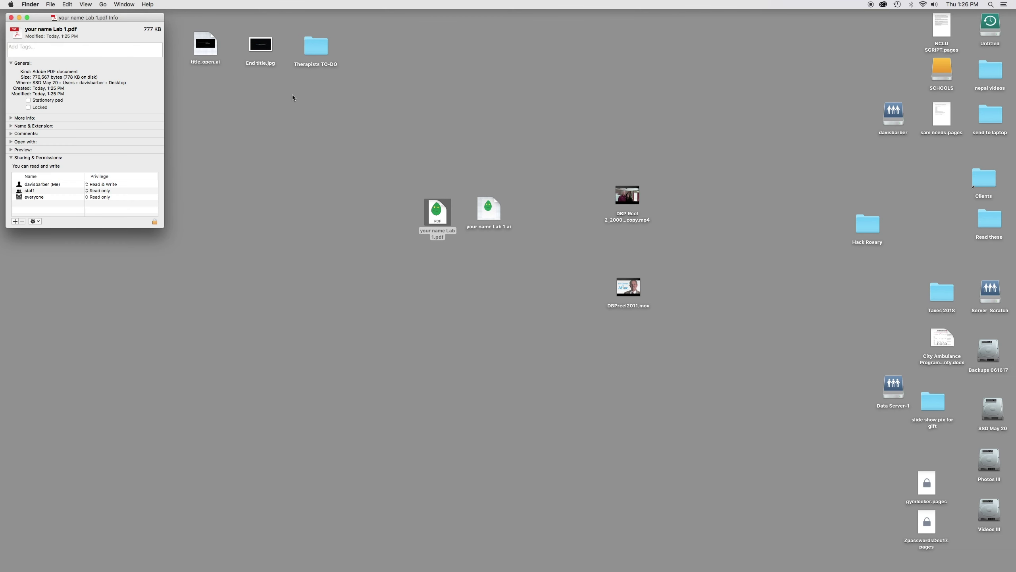
left_click_drag(121, 17, 271, 183)
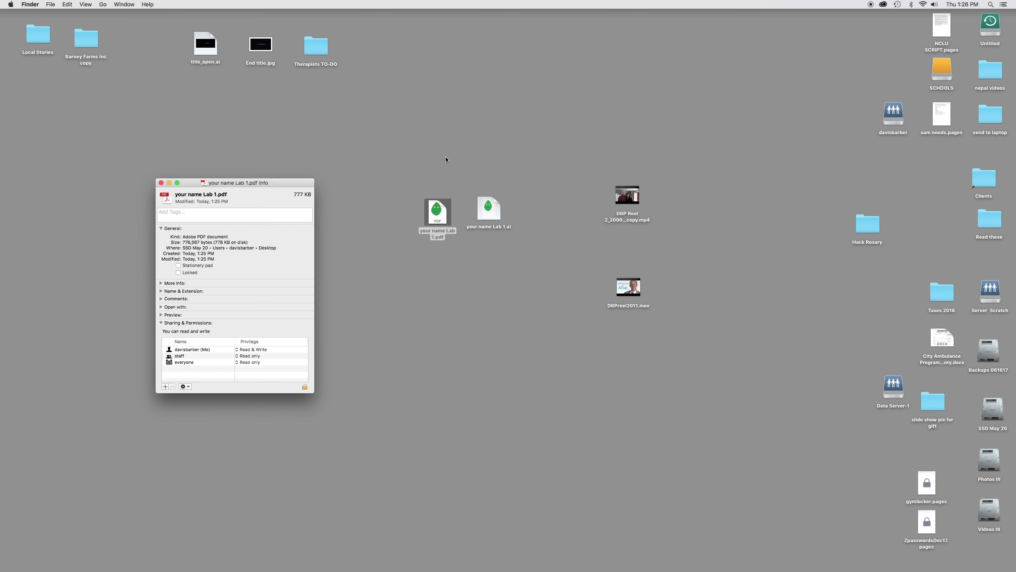
Select the your name Lab 1.ai file on the desktop in place of the PDF.
left_click(446, 159)
left_click(486, 212)
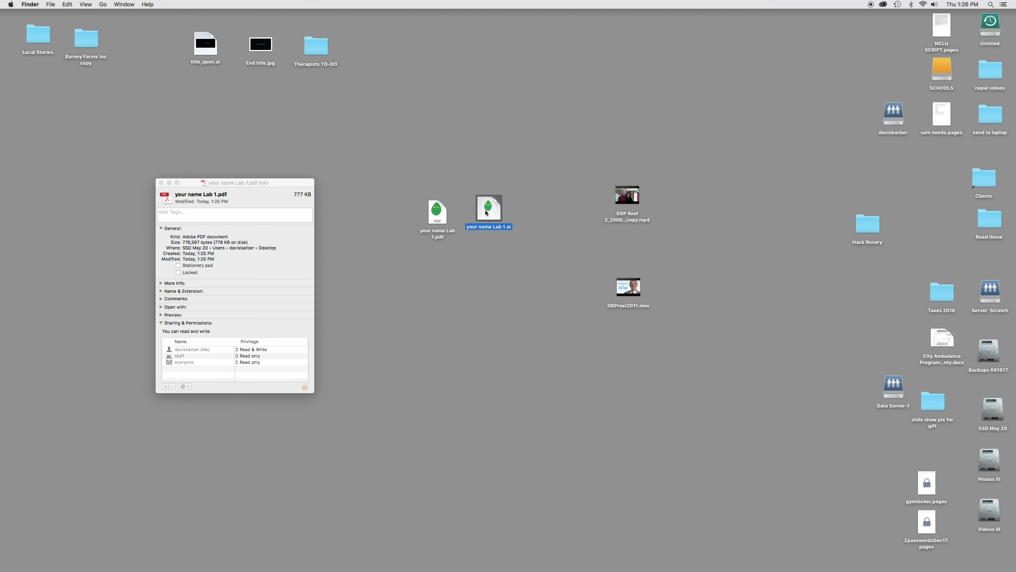
key("super+o")
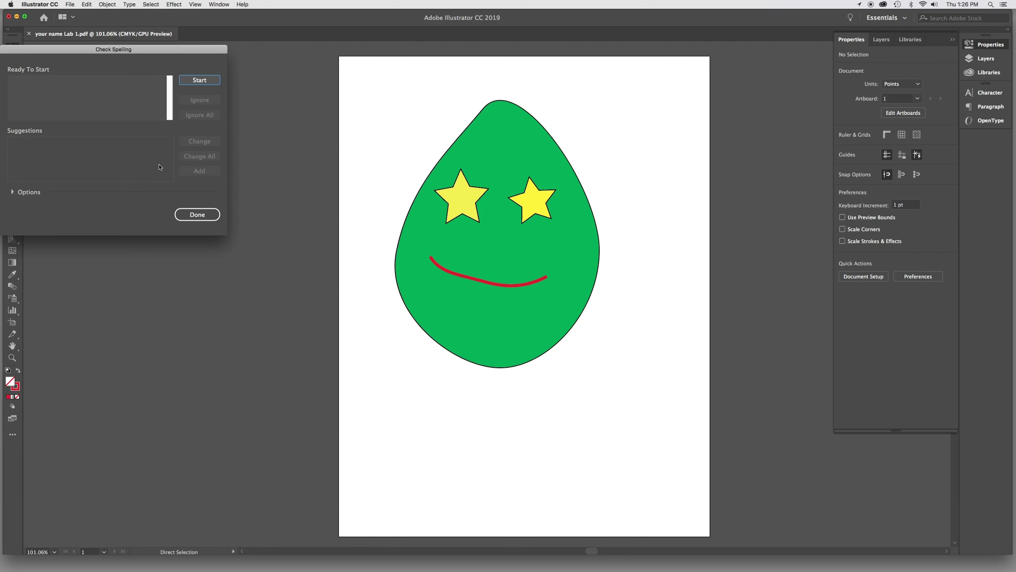
left_click(197, 215)
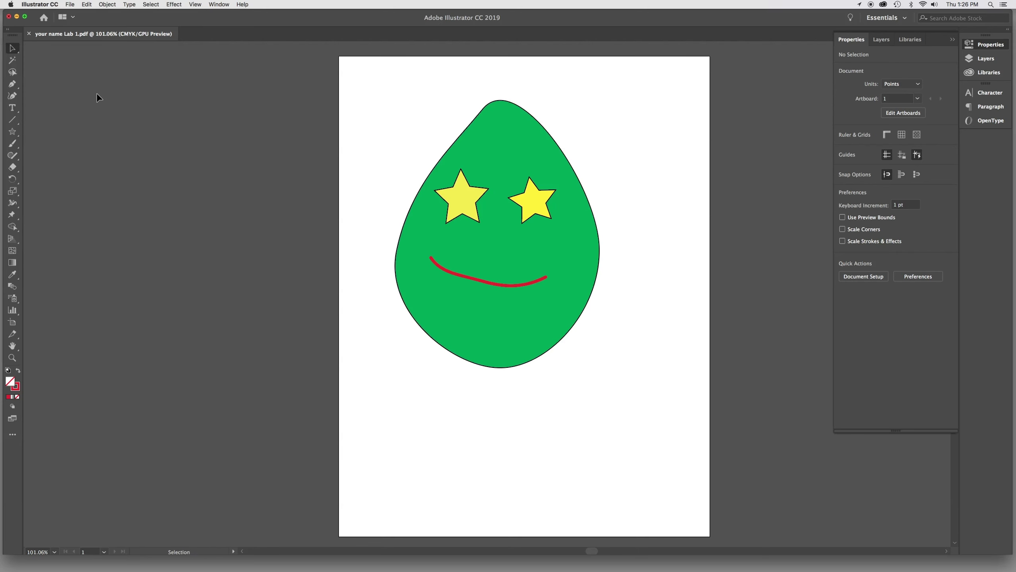
left_click(18, 18)
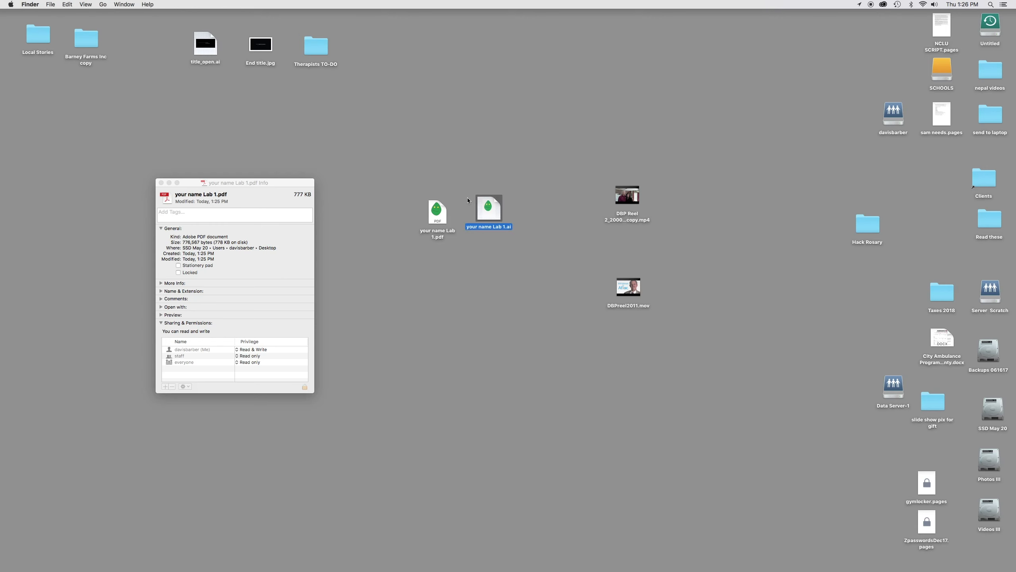
Show the file information of your name Lab 1.ai and arrange its window beside the PDF's information window to compare the file sizes.
key("super+i")
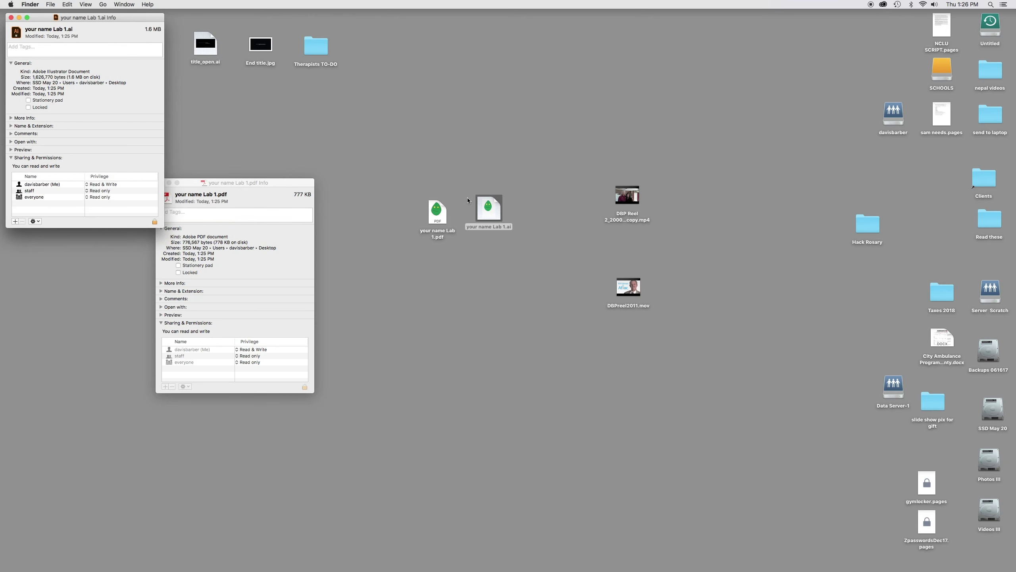
left_click_drag(42, 21, 382, 253)
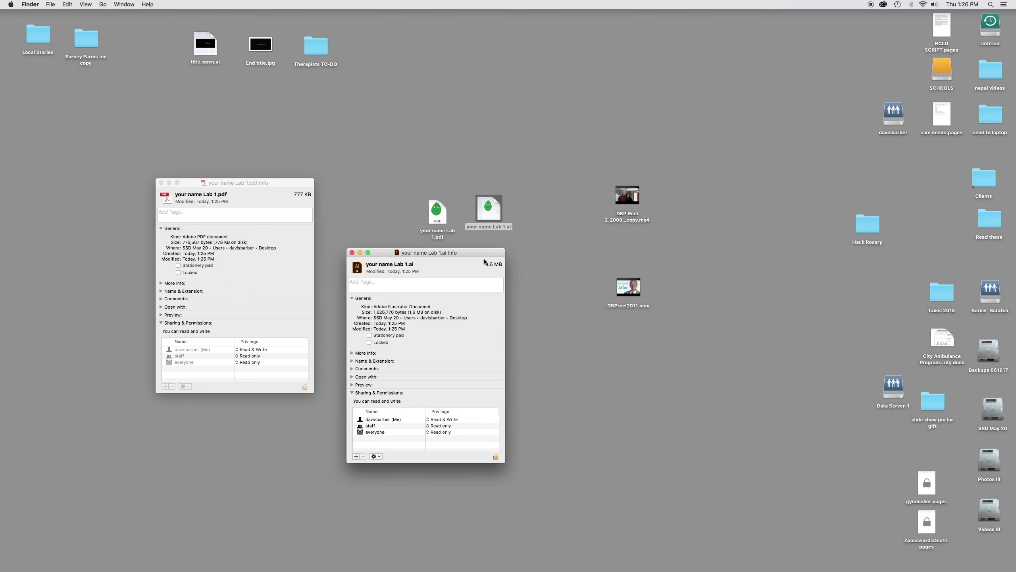
left_click_drag(467, 251, 524, 254)
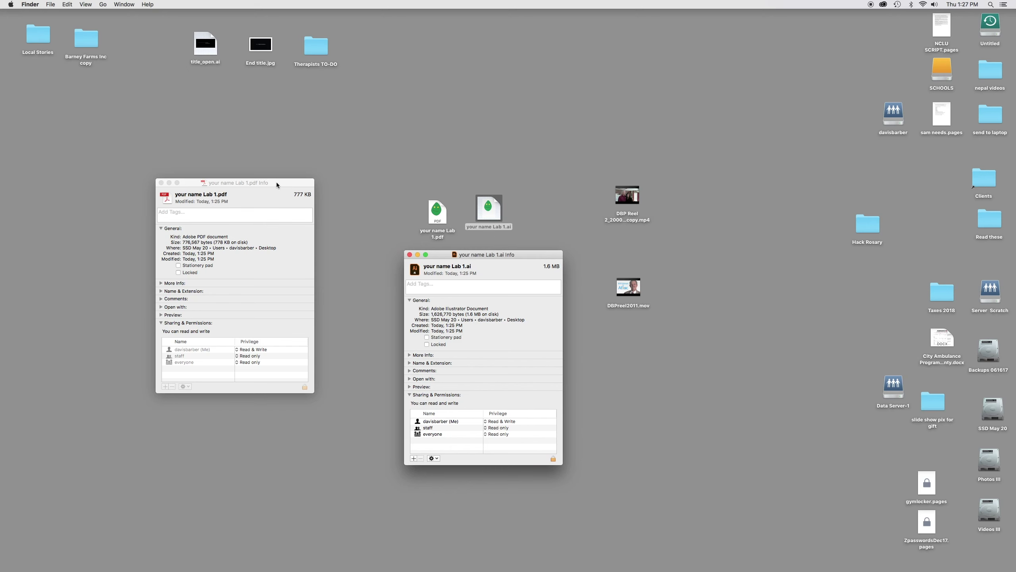
left_click_drag(276, 182, 262, 207)
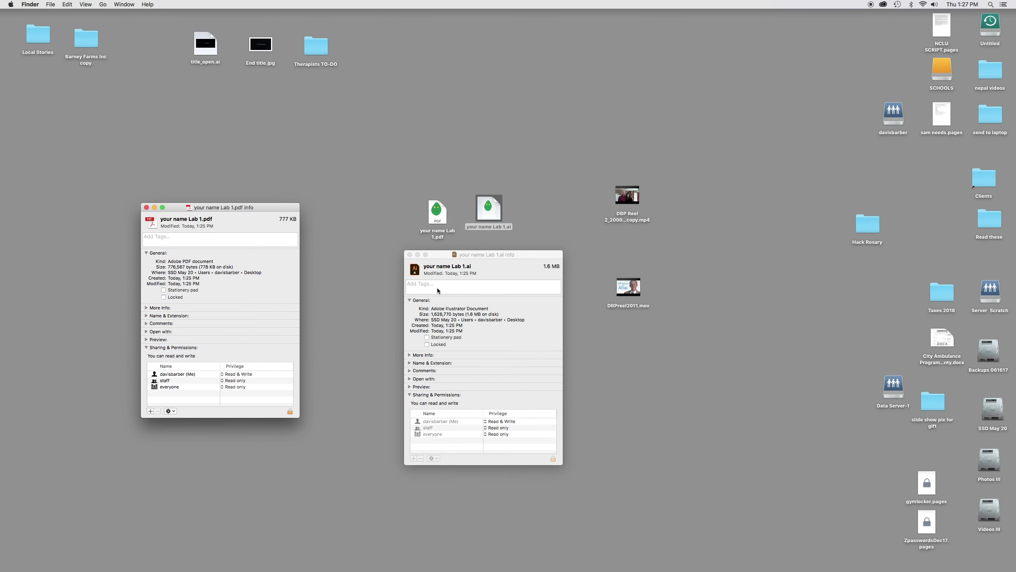
left_click_drag(503, 257, 429, 254)
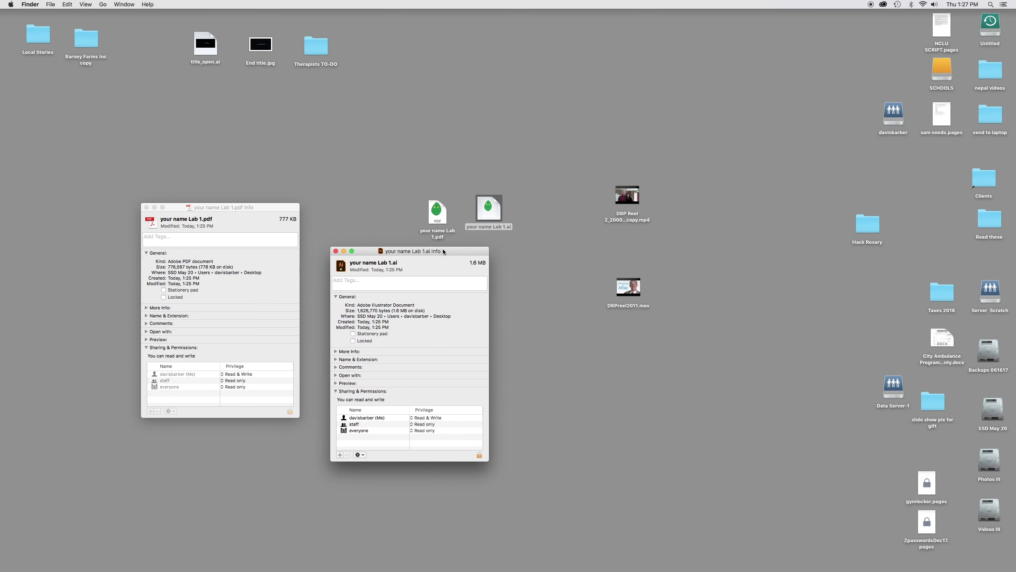
Close both file information windows and move the your name Lab 1.pdf icon farther away from the .ai icon on the desktop.
left_click(335, 251)
left_click(271, 209)
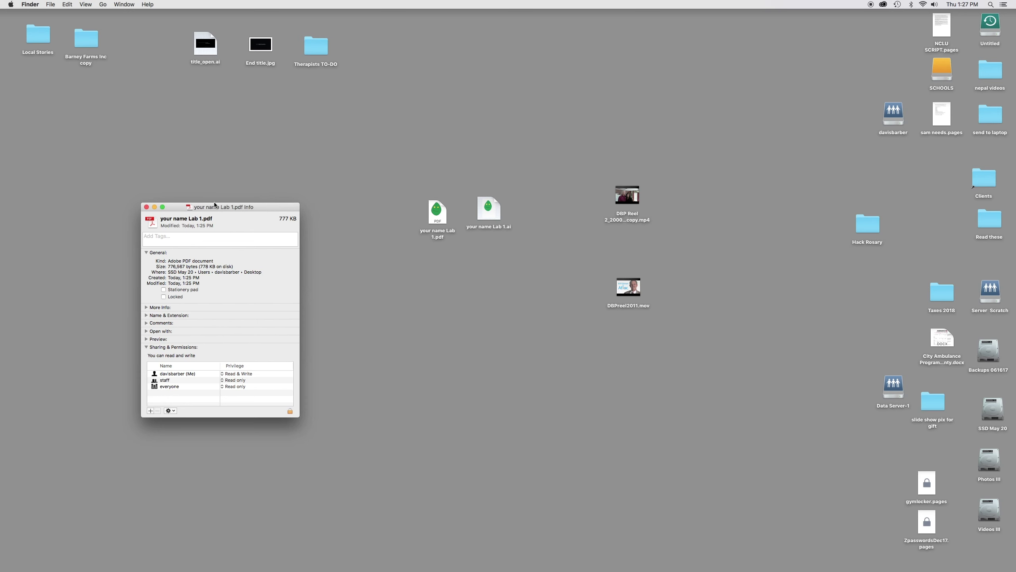
left_click(146, 209)
left_click_drag(440, 215, 357, 207)
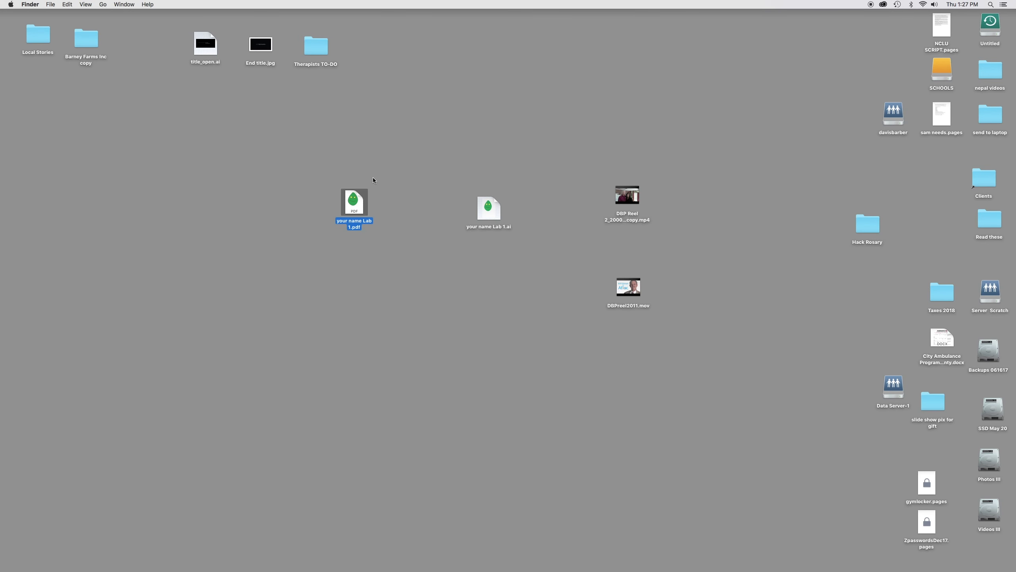